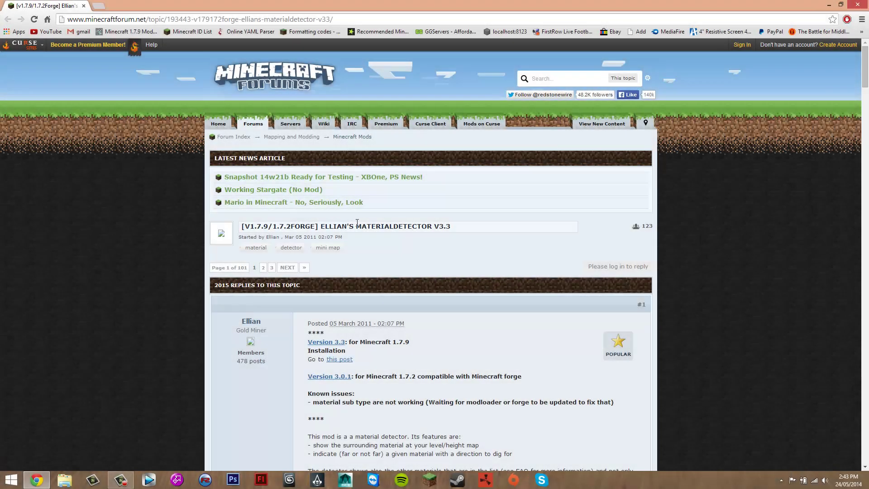
left_click_drag(356, 225, 436, 226)
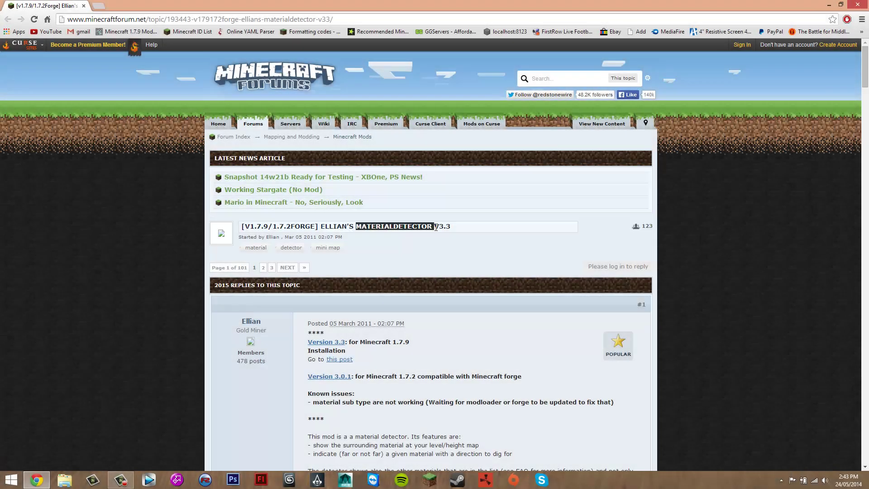
left_click(430, 259)
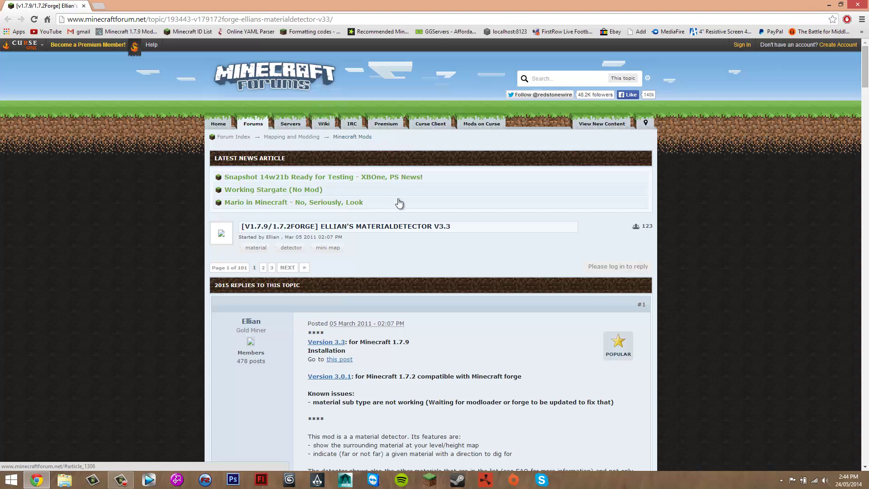
left_click_drag(461, 229, 326, 230)
left_click(326, 230)
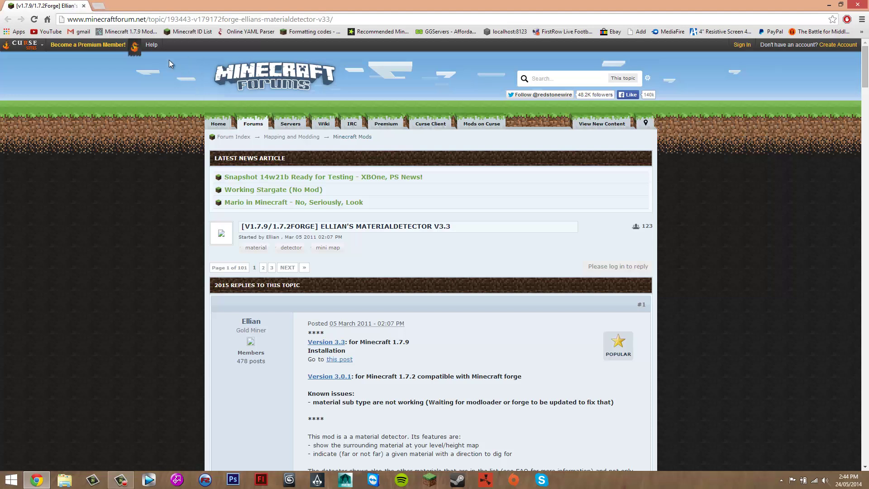
left_click_drag(201, 56, 396, 142)
left_click(491, 141)
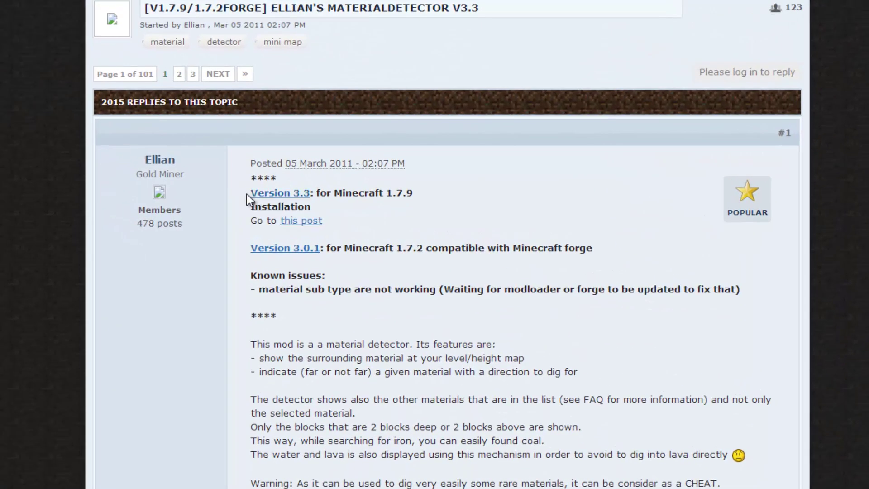
- Download EllianDetector.jar from the post's Version 3.3 link for Minecraft 1.7.9, skipping the ad and keeping the flagged file
left_click_drag(305, 342, 339, 349)
left_click_drag(303, 199, 311, 198)
left_click(323, 198)
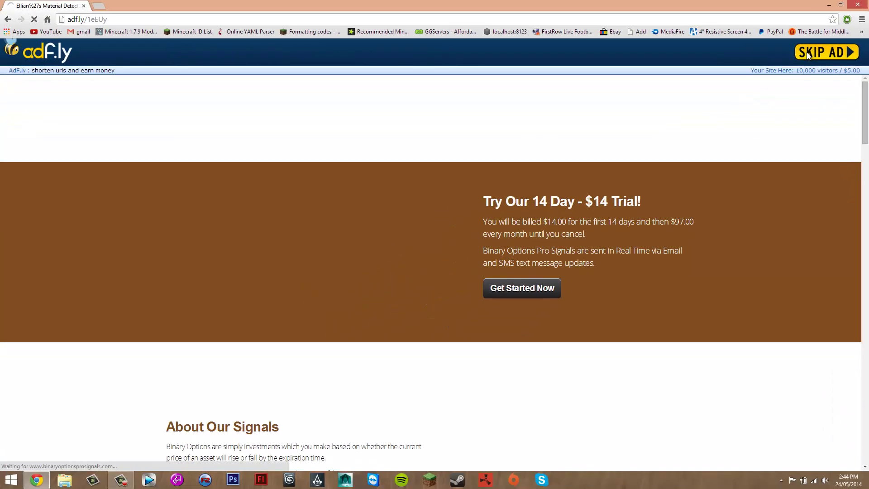
left_click(808, 54)
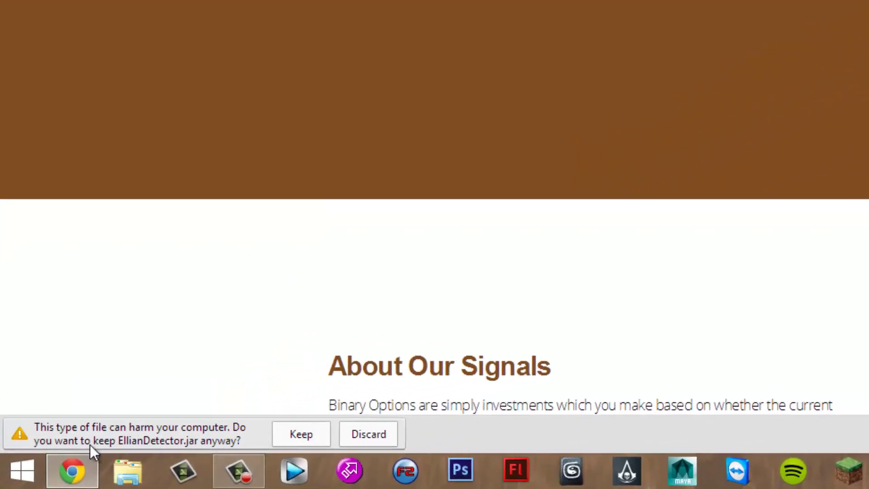
left_click(299, 433)
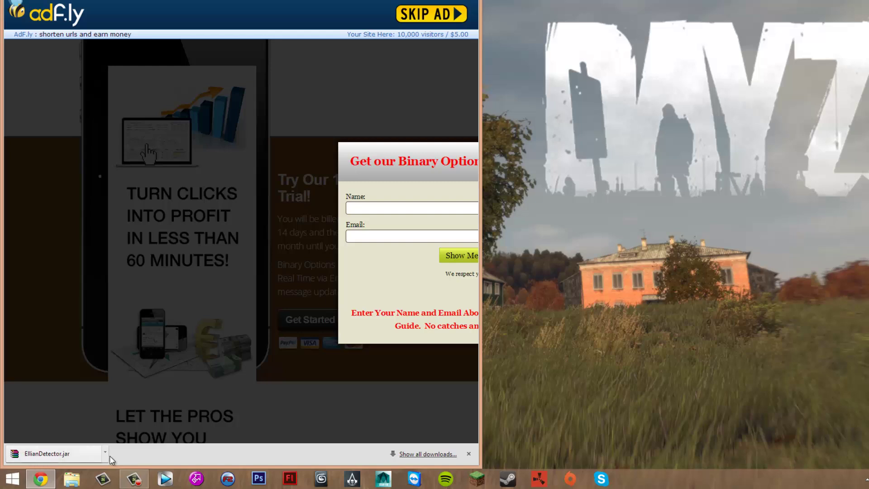
- Place the downloaded EllianDetector.jar on an empty area of the desktop and get the browser window out of the way
left_click_drag(57, 453, 644, 174)
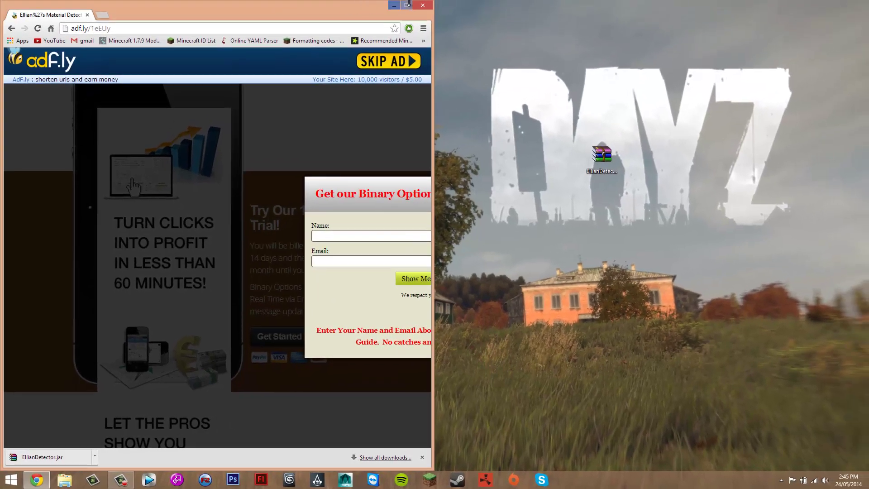
left_click(422, 4)
left_click_drag(686, 119, 556, 285)
left_click_drag(601, 157, 533, 160)
left_click_drag(601, 135, 529, 220)
left_click_drag(532, 156, 560, 160)
left_click(586, 152)
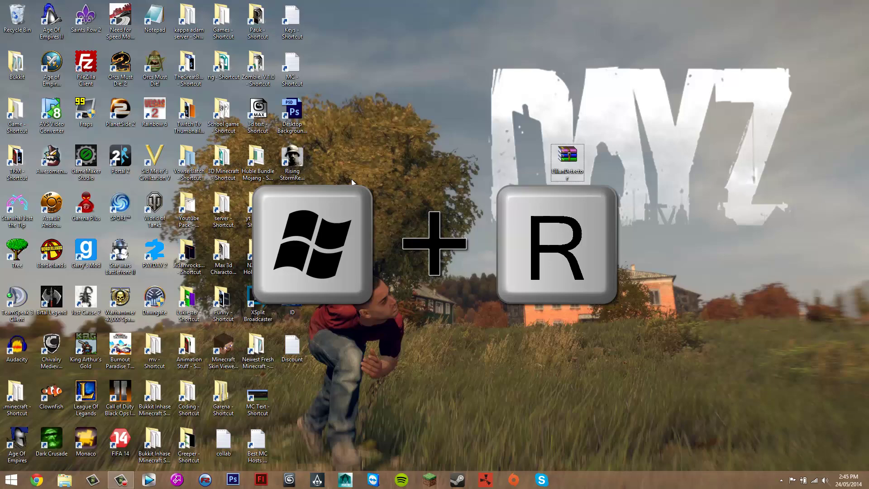
- Open the Roaming application data folder by running %appdata%
key("super+r")
left_click_drag(120, 388, 456, 142)
left_click_drag(421, 182, 372, 183)
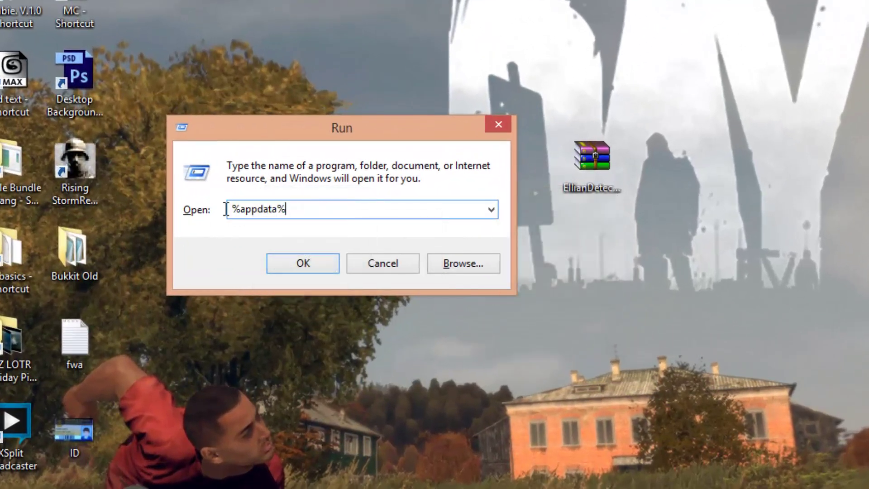
key("ctrl+a")
key("BackSpace")
type("%")
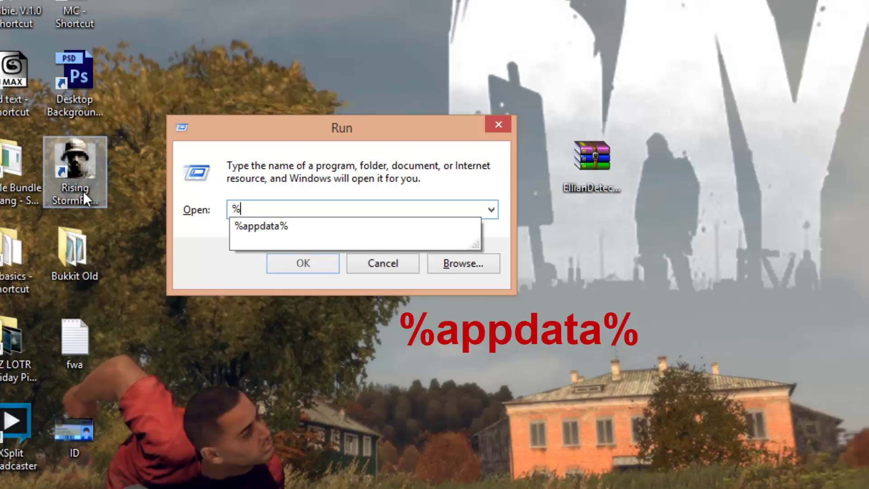
type("appdata")
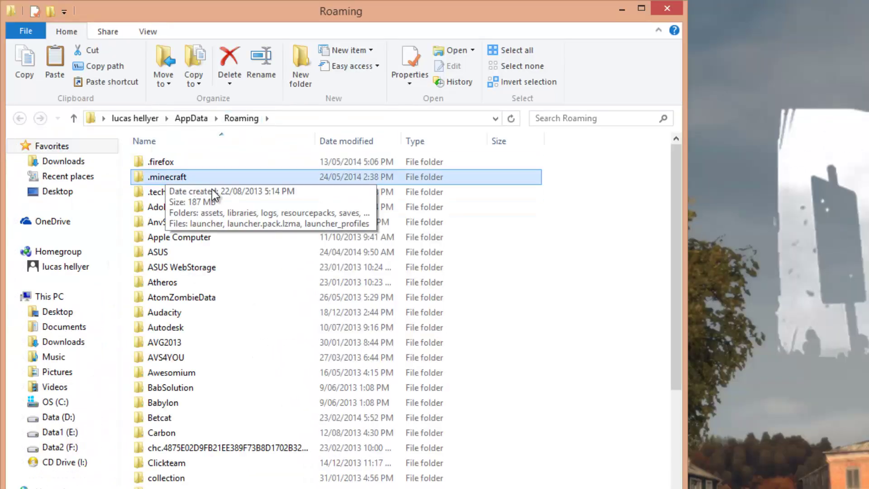
- Open the .minecraft folder and its versions subfolder
left_click(164, 178)
left_click(164, 179)
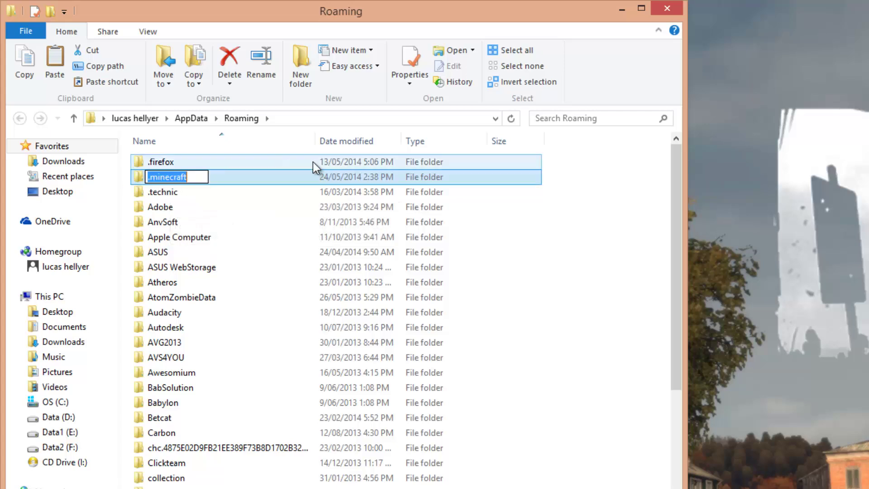
left_click(232, 173)
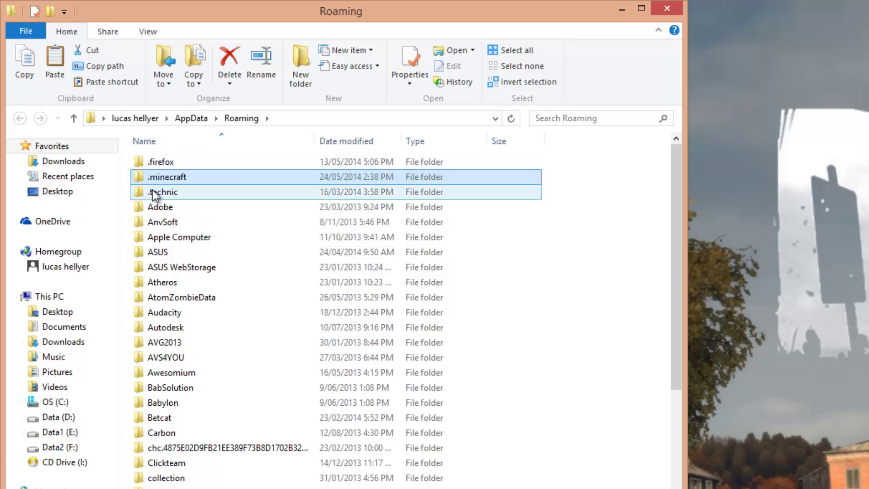
double_click(171, 177)
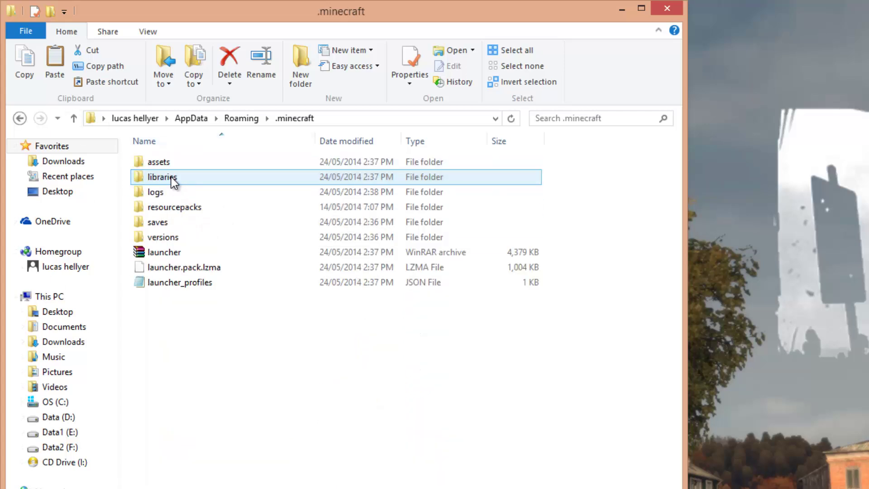
left_click(169, 237)
left_click(170, 237)
double_click(213, 237)
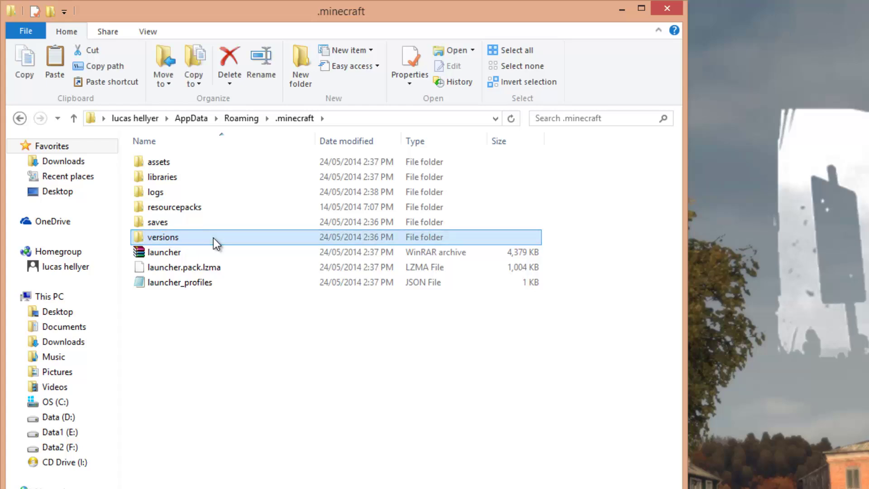
left_click_drag(586, 217, 47, 72)
left_click_drag(442, 166, 253, 210)
left_click(174, 165)
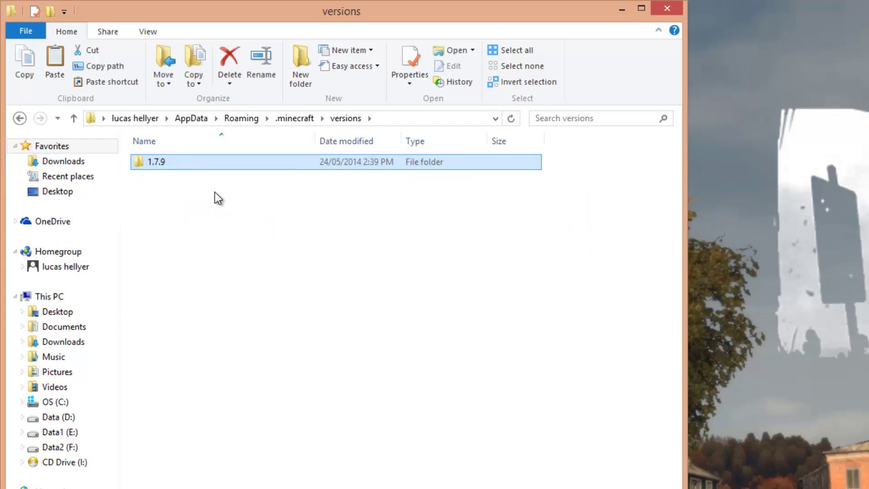
left_click_drag(613, 211, 251, 181)
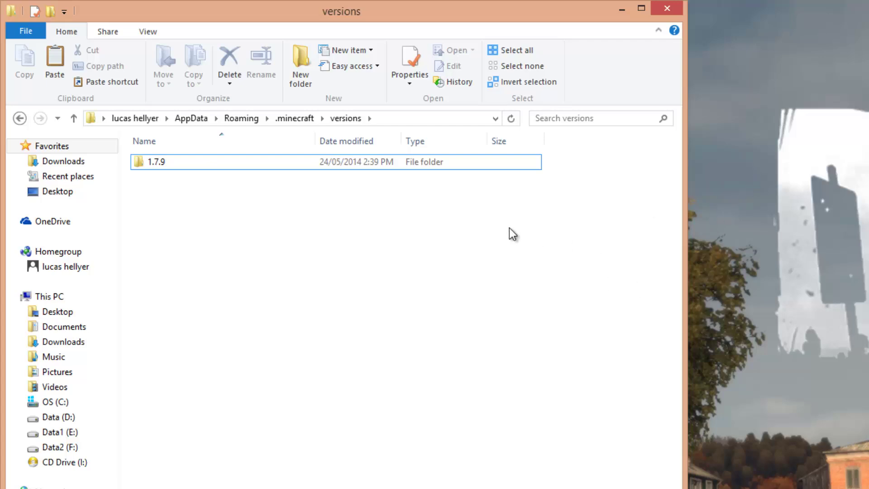
left_click_drag(616, 212, 173, 159)
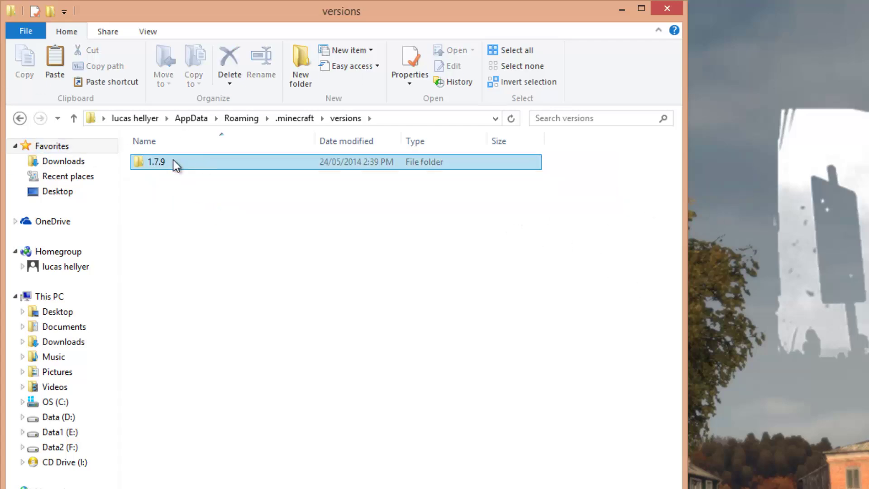
- Duplicate the 1.7.9 folder inside the versions folder
left_click(126, 149)
left_click(161, 162)
right_click(176, 161)
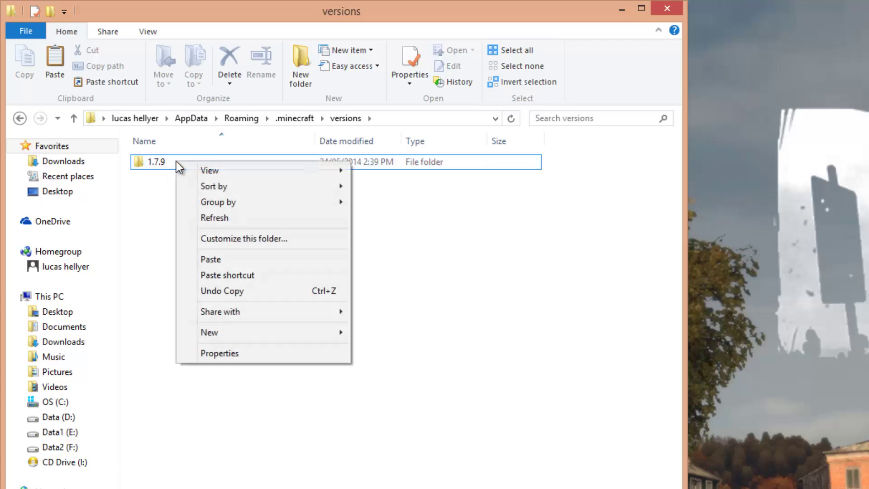
right_click(159, 164)
left_click(195, 418)
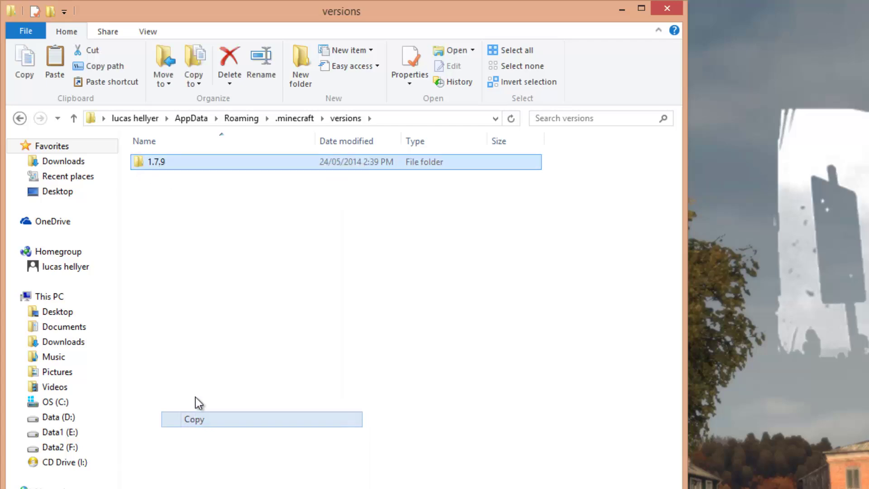
right_click(191, 223)
left_click(214, 326)
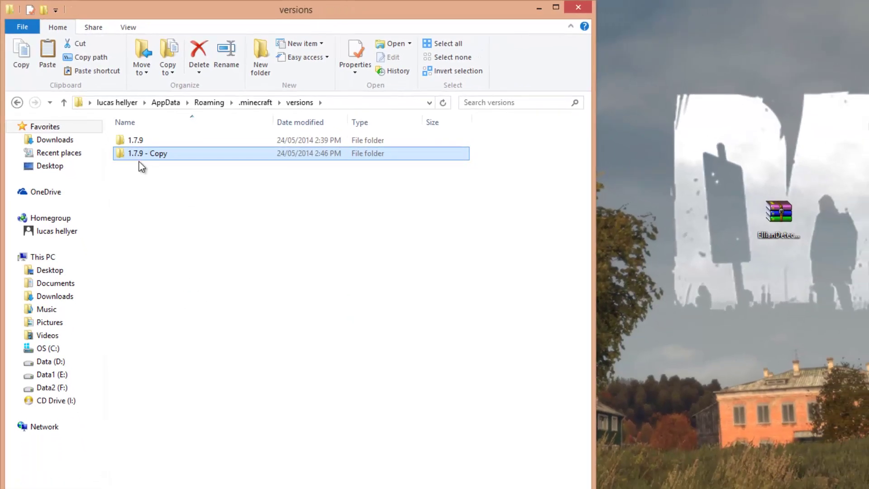
- Rename the copied 1.7.9 folder to det
right_click(150, 164)
left_click(174, 434)
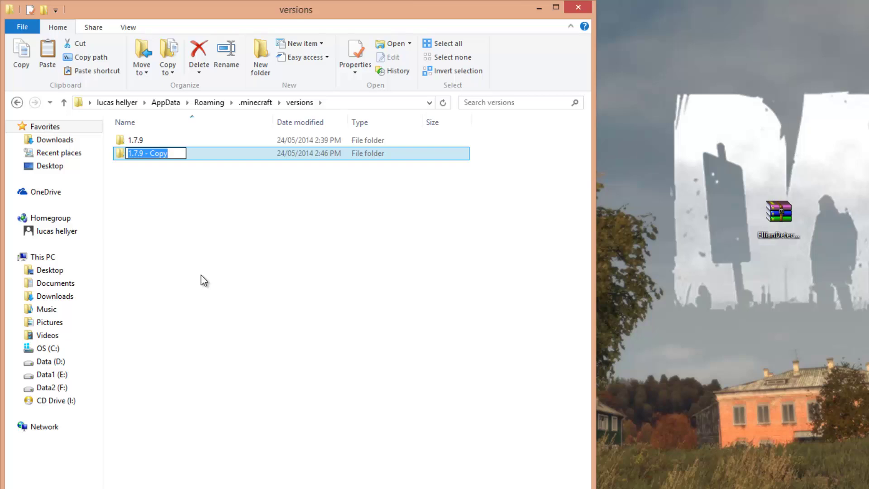
type("det")
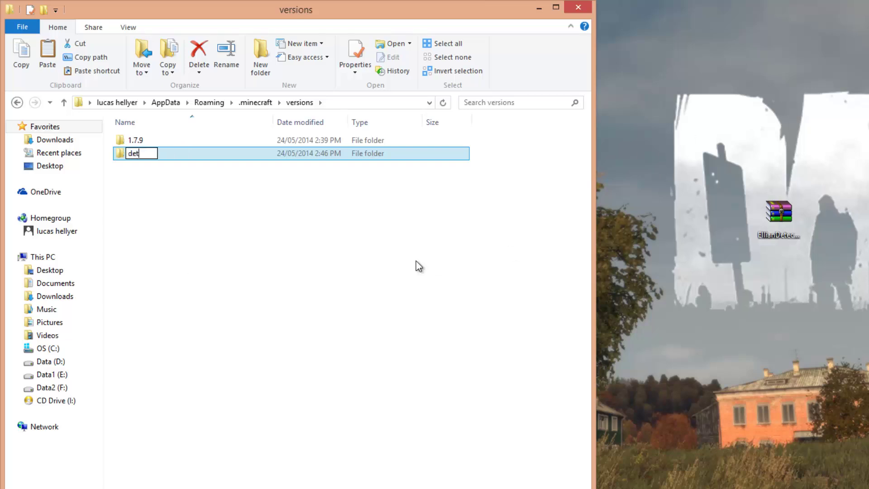
left_click(147, 162)
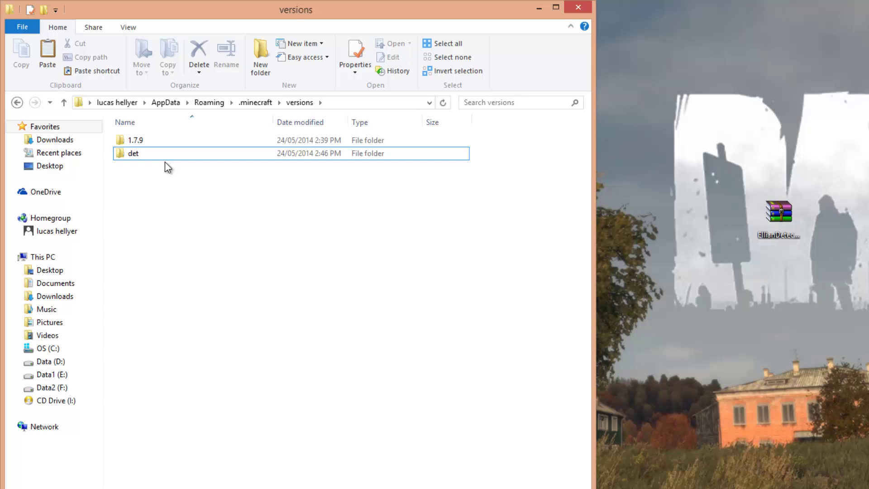
- Open the det folder and delete the 1.7.9-natives subfolder from it
left_click(131, 156)
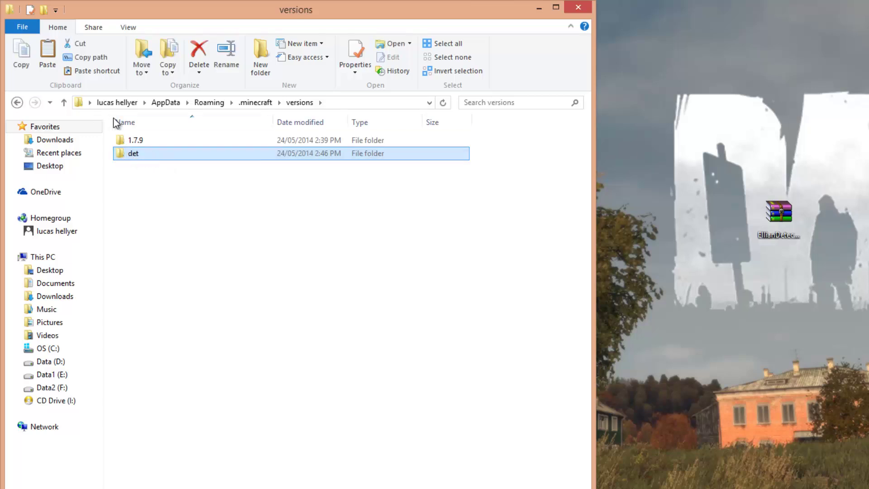
double_click(132, 154)
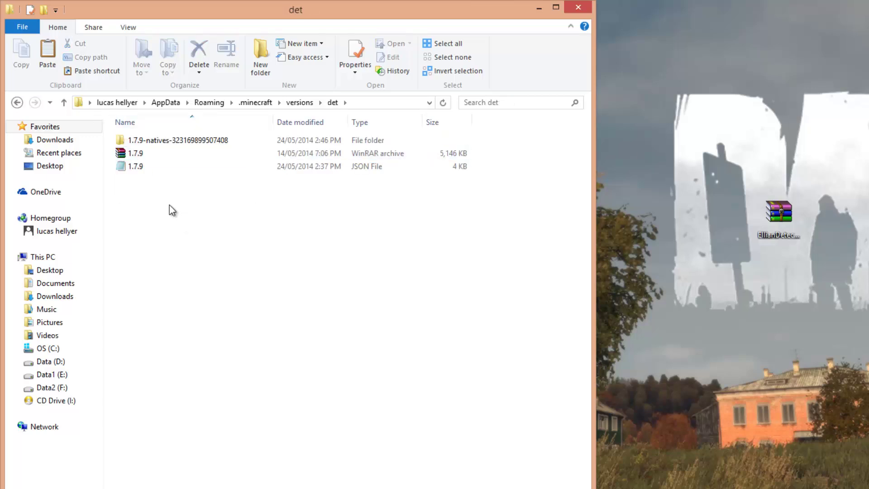
right_click(147, 139)
left_click(202, 407)
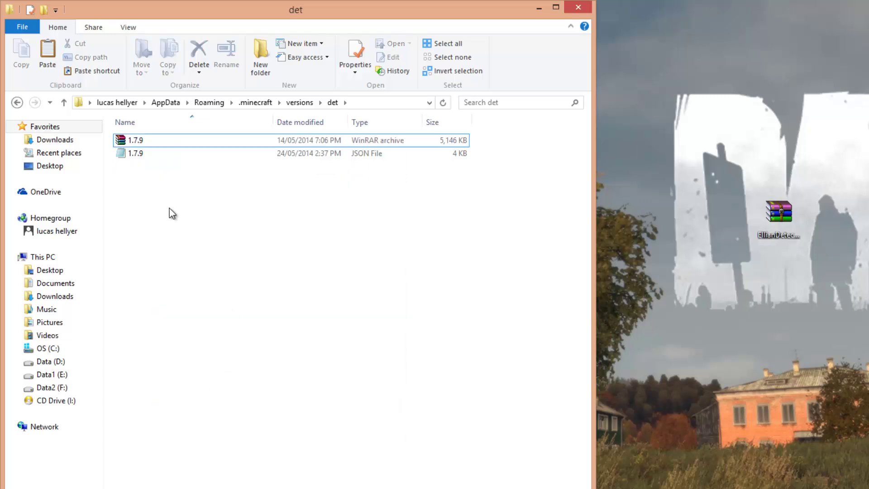
- Rename the 1.7.9 archive and the 1.7.9 JSON file in the det folder together to det
left_click_drag(514, 197, 27, 39)
right_click(142, 144)
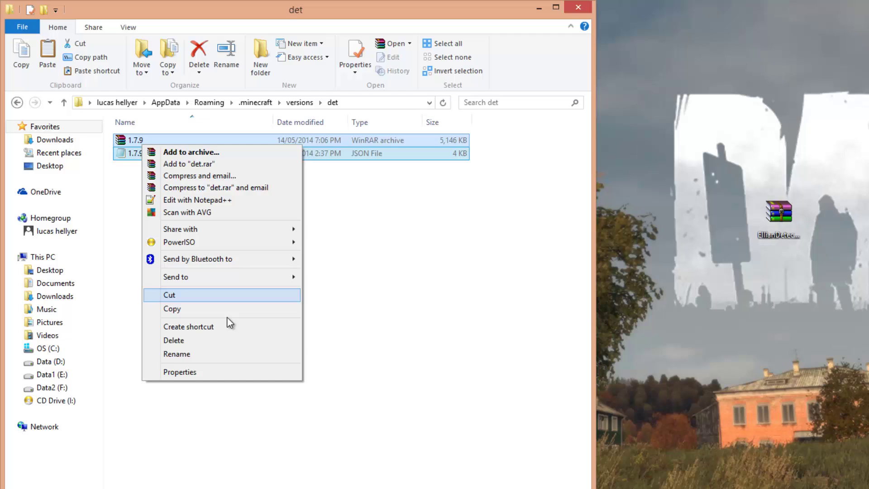
left_click(200, 354)
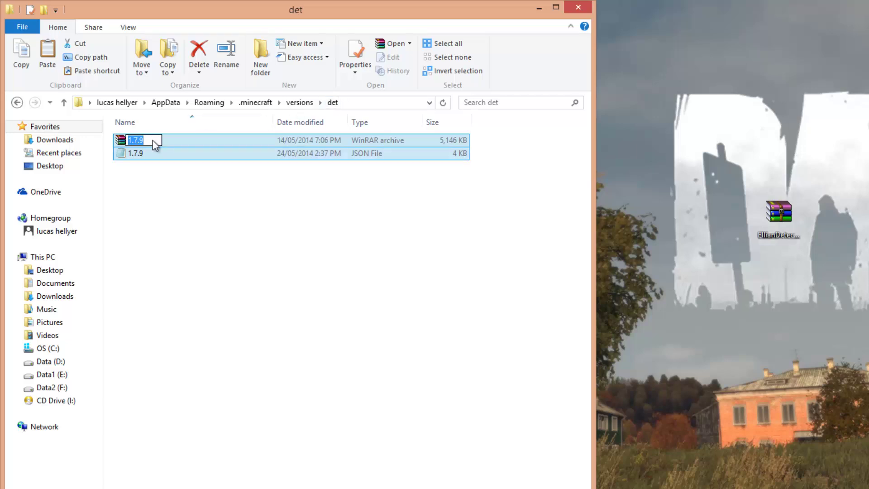
type("det")
left_click(132, 140)
key("BackSpace")
type("d")
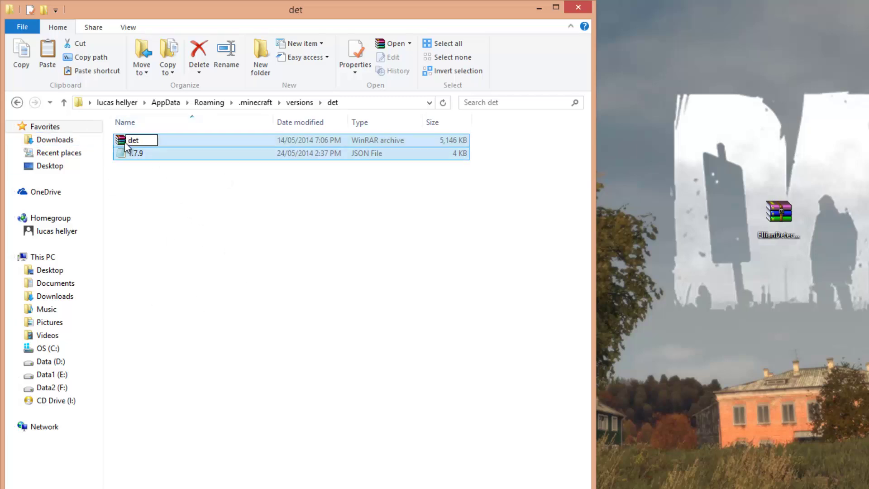
key("shift+End")
left_click(153, 175)
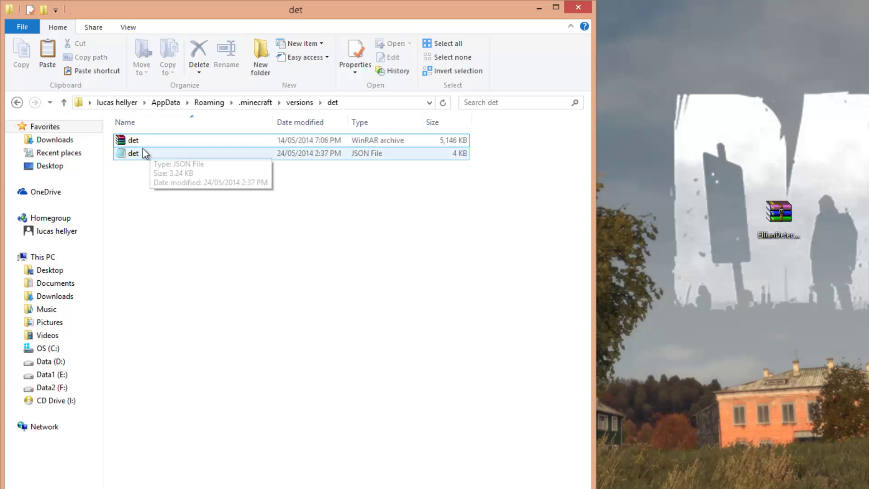
- Open the det JSON file with Notepad, keeping it as the app for all .json files, and reposition the editor window
left_click(143, 151)
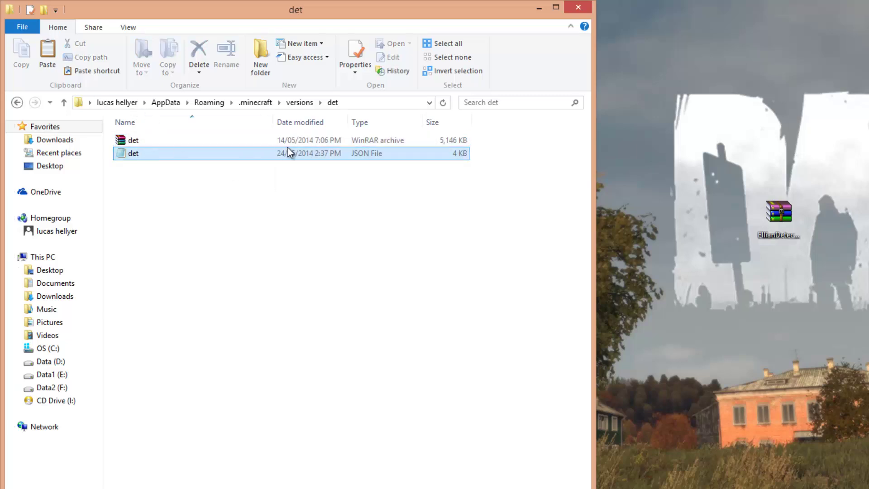
right_click(147, 153)
mouse_move(220, 213)
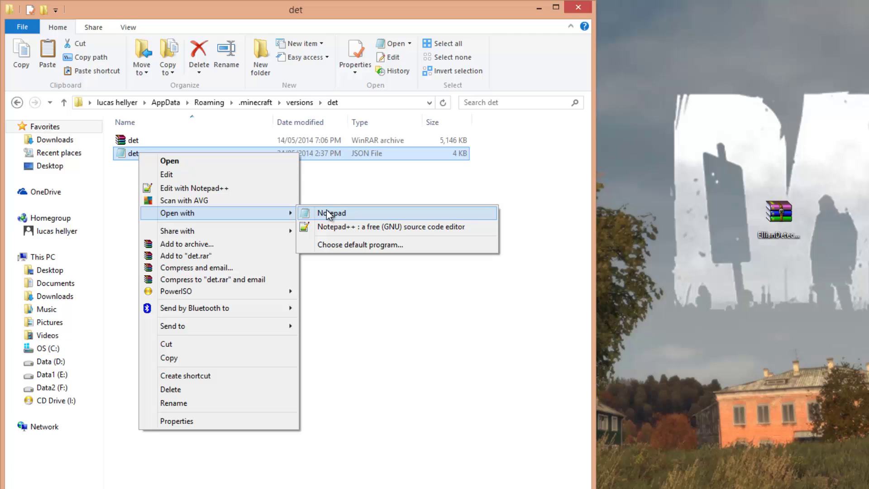
left_click(328, 244)
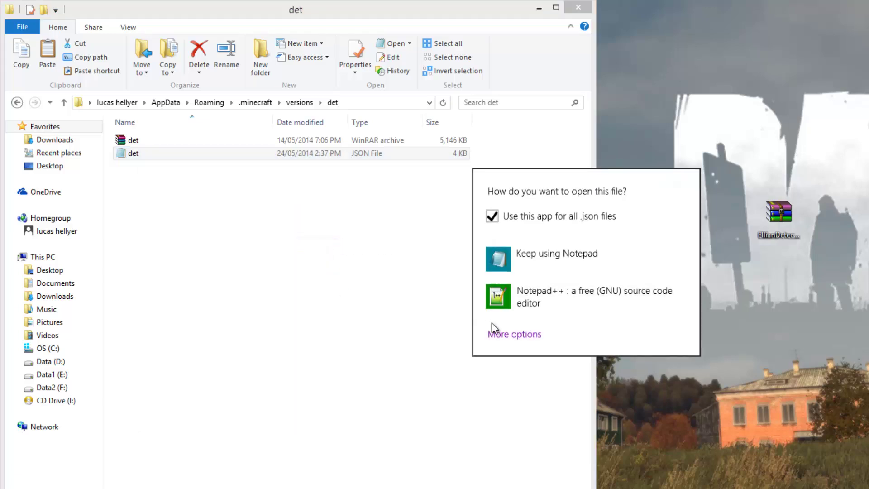
left_click(491, 333)
scroll(516, 337, "down", 8)
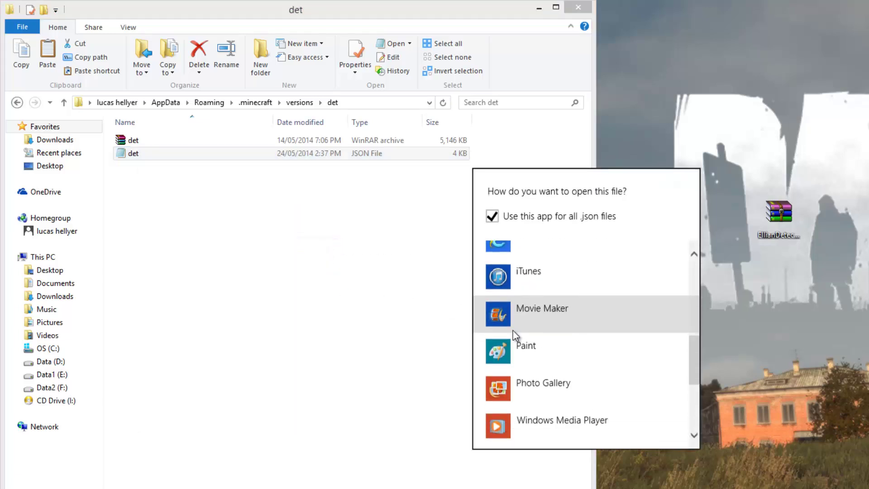
scroll(525, 341, "up", 8)
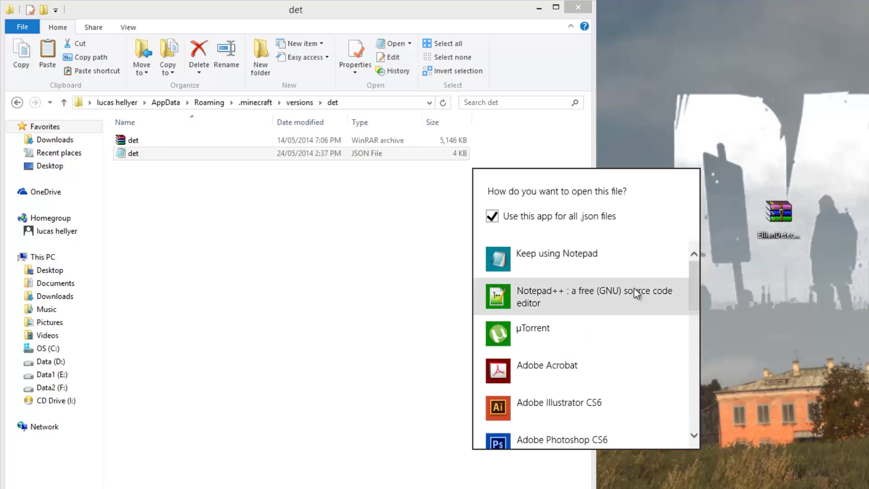
scroll(509, 289, "down", 8)
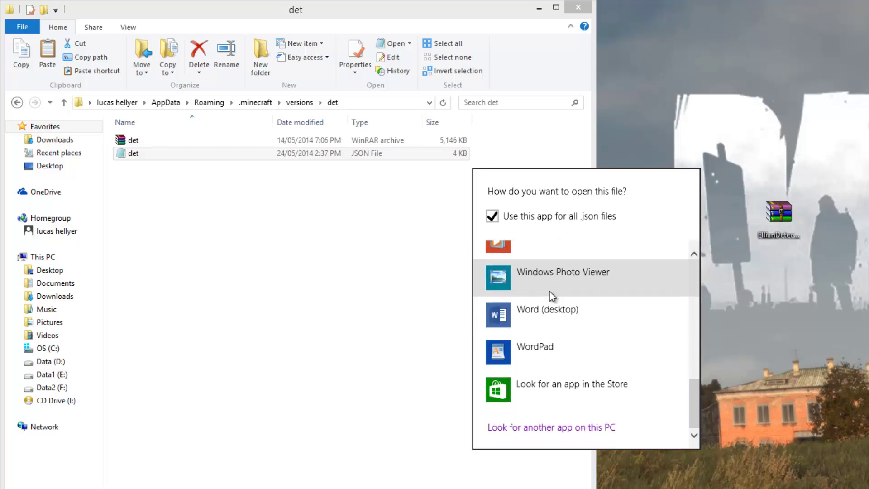
scroll(525, 313, "up", 10)
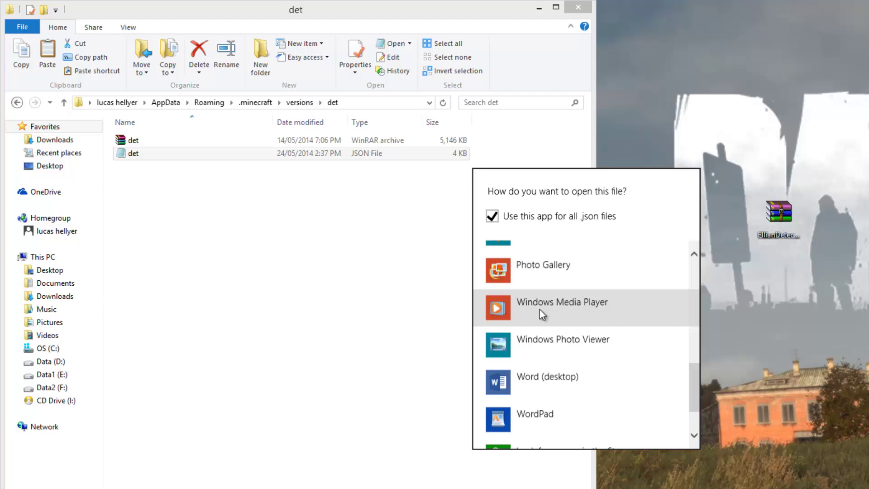
scroll(538, 300, "up", 3)
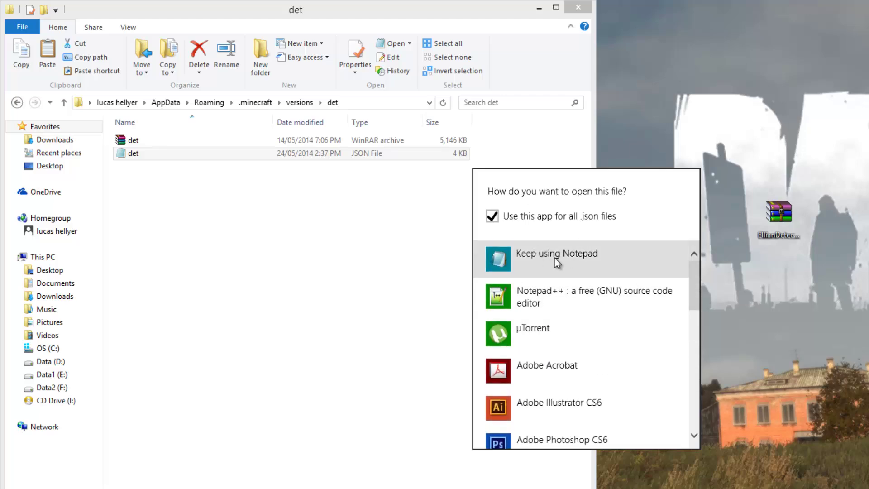
left_click(525, 267)
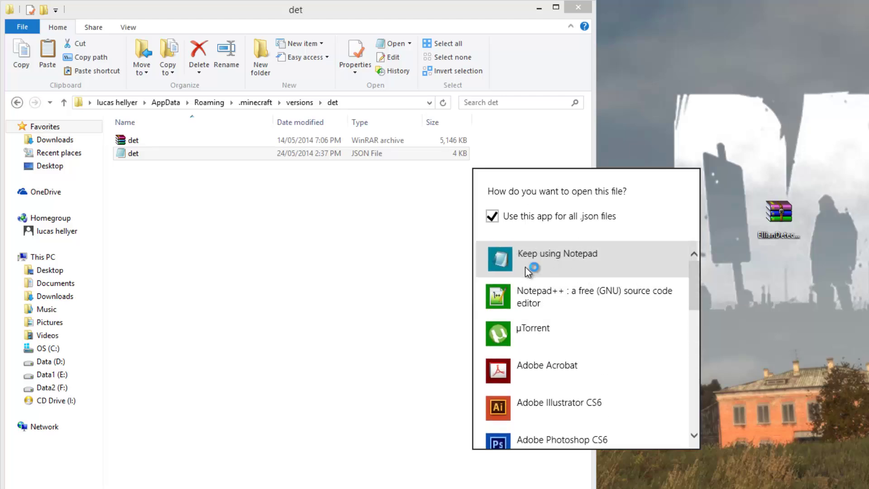
left_click_drag(636, 109, 209, 208)
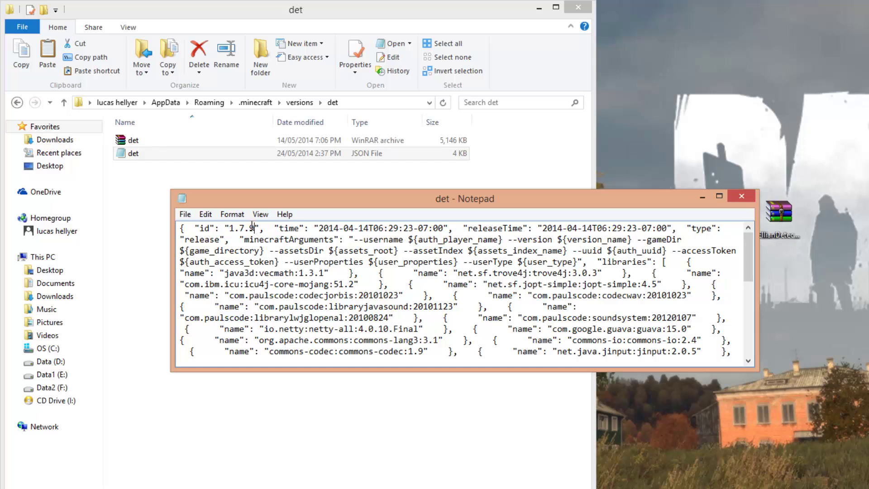
- Replace the id value at the start of the JSON file with det, save the file and close it
left_click_drag(253, 226, 229, 232)
left_click(240, 250)
key("Delete")
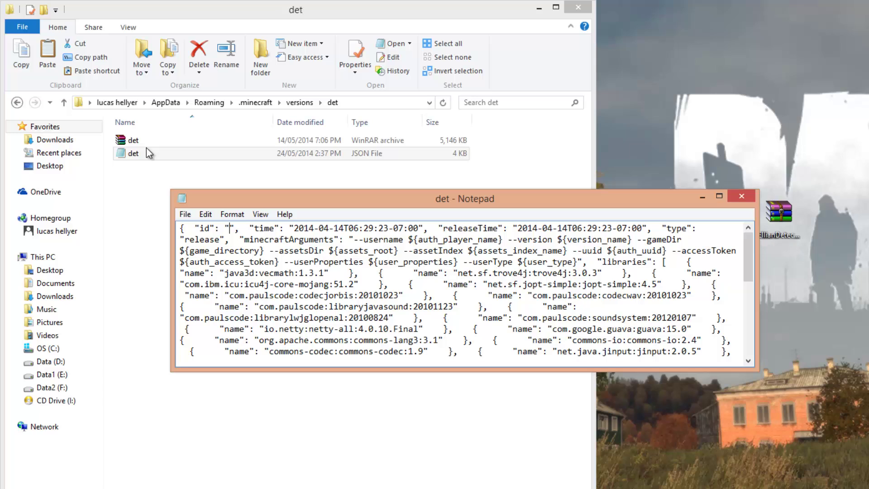
type("det")
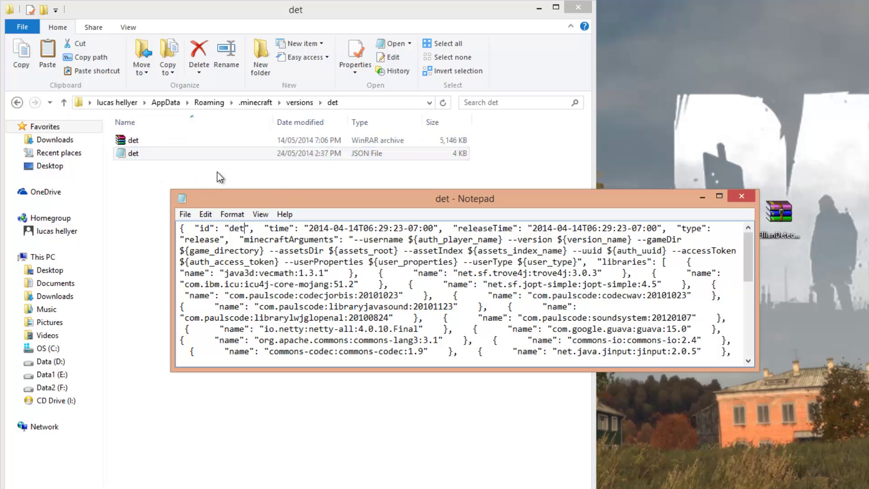
left_click(185, 214)
left_click(203, 256)
left_click(742, 196)
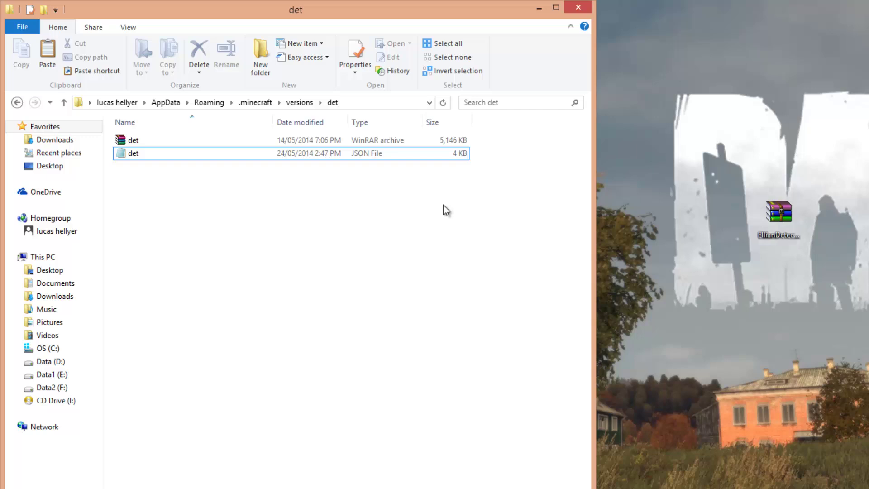
left_click_drag(455, 205, 228, 207)
left_click_drag(730, 167, 868, 325)
left_click_drag(854, 165, 728, 329)
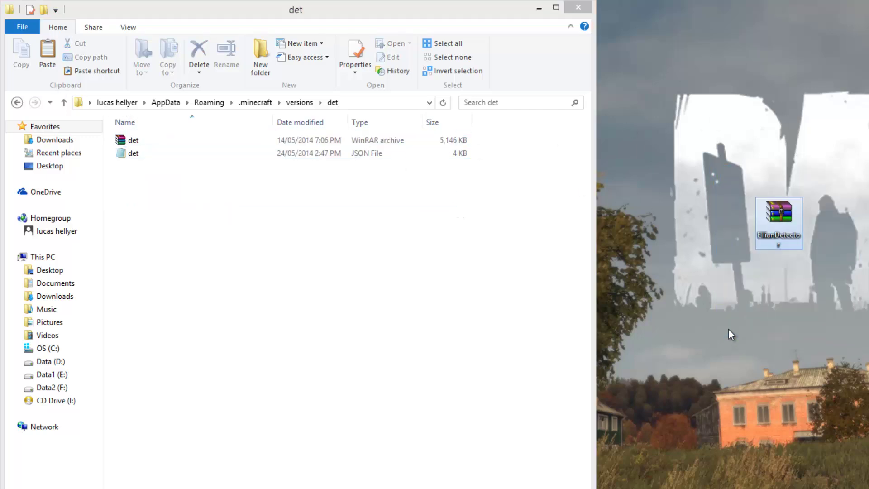
left_click(196, 155)
- Open the det archive with WinRAR, keeping it as the app for all .jar files, and dock its window on one screen half
left_click(162, 142)
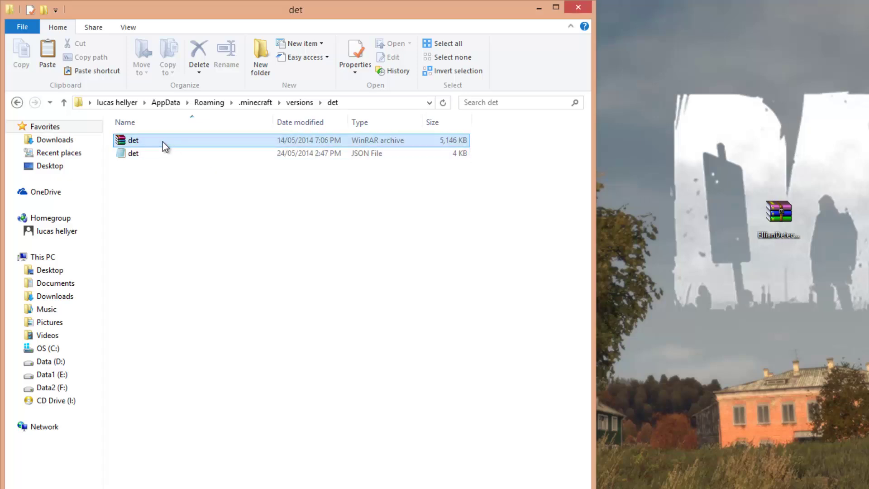
right_click(135, 140)
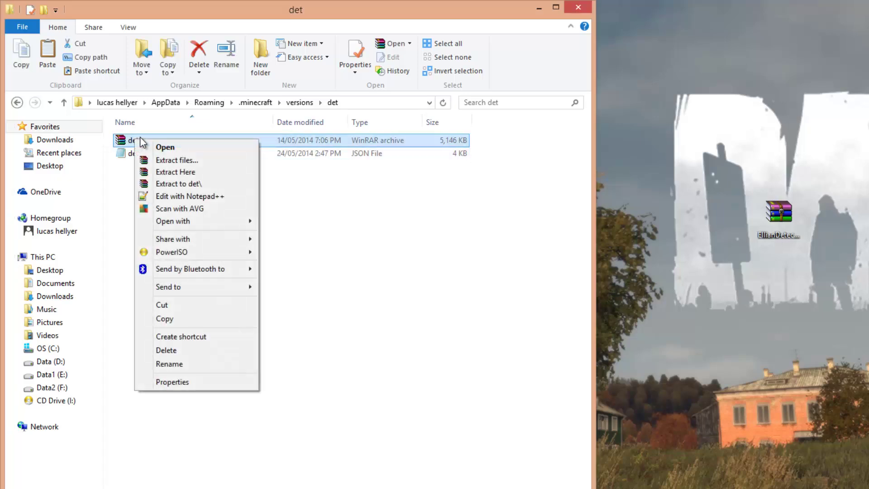
mouse_move(213, 223)
left_click(315, 266)
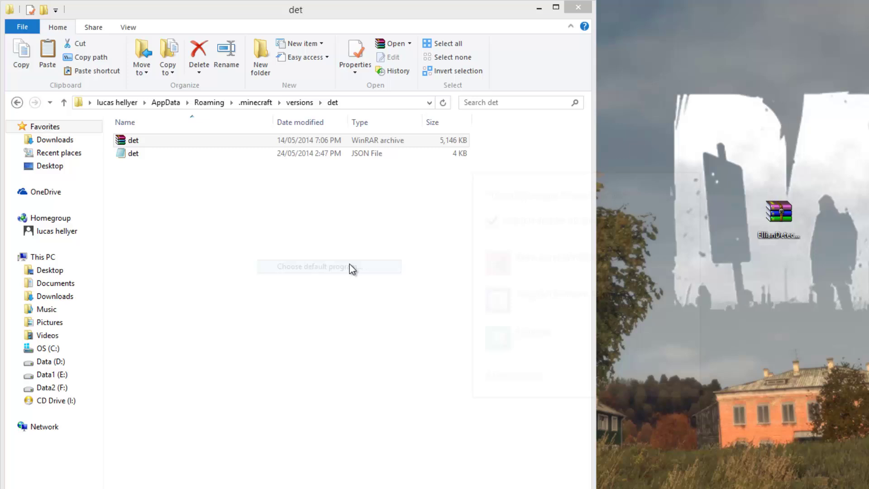
left_click(518, 371)
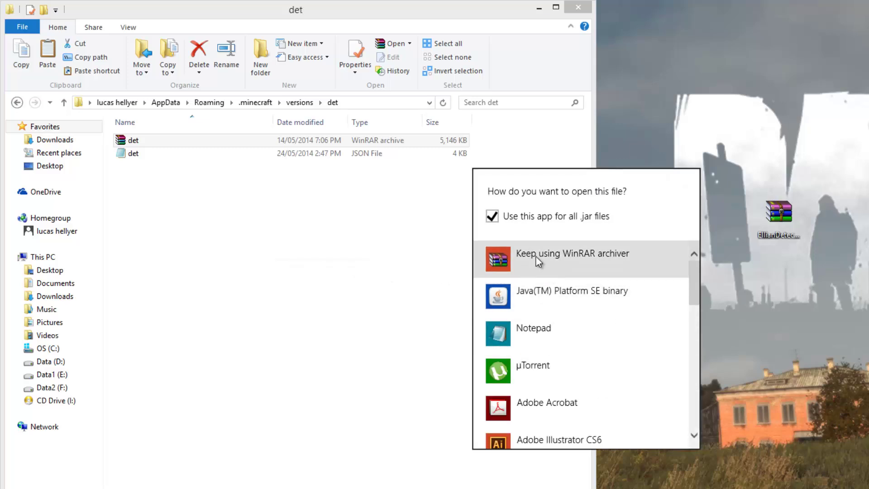
scroll(525, 260, "down", 10)
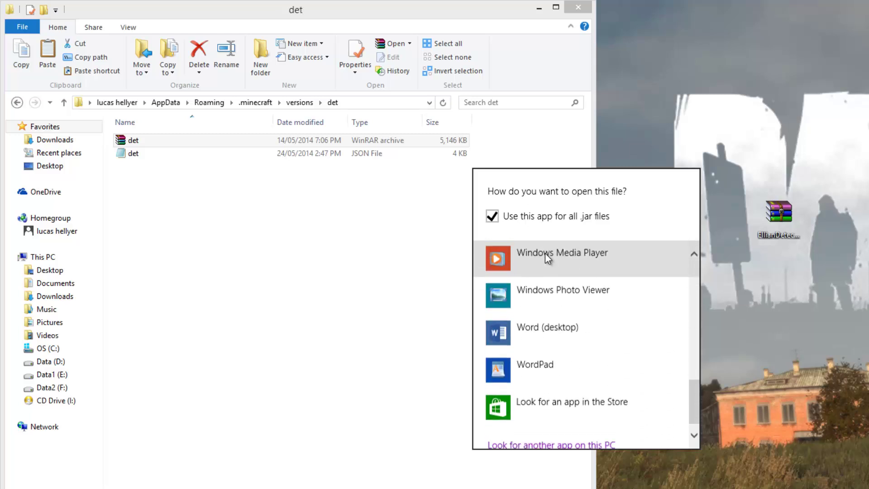
scroll(566, 370, "up", 10)
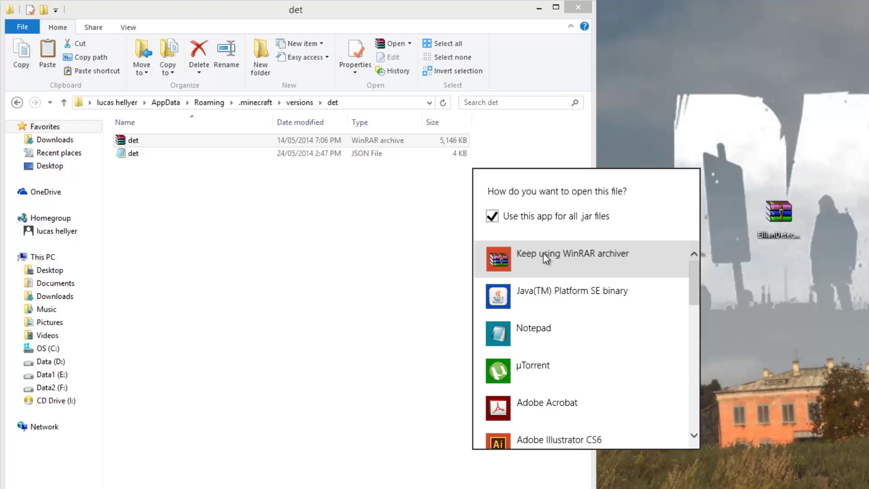
left_click(493, 258)
left_click_drag(558, 268, 4, 266)
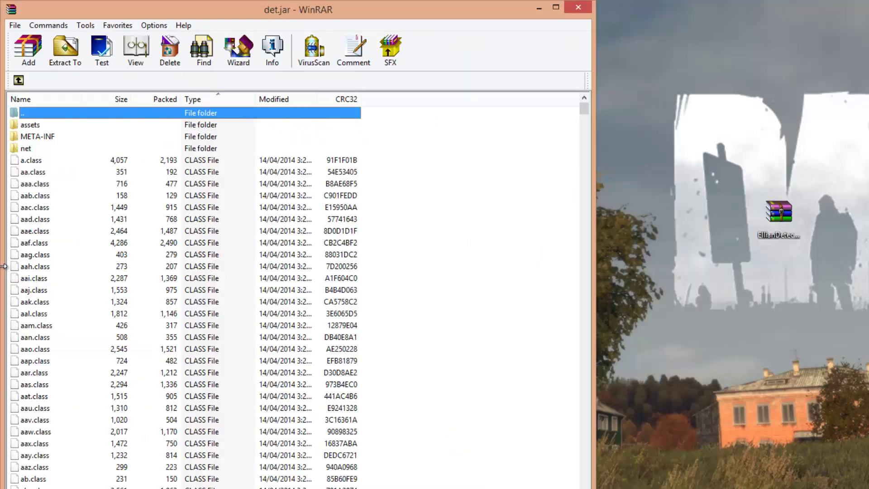
left_click(44, 147)
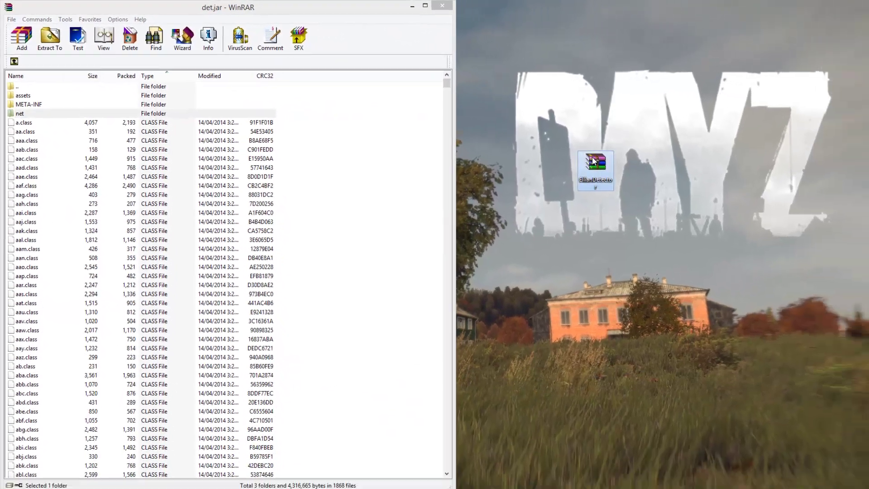
- Open the EllianDetector archive from the desktop with WinRAR and place its window side by side with det.jar
left_click_drag(507, 127, 729, 259)
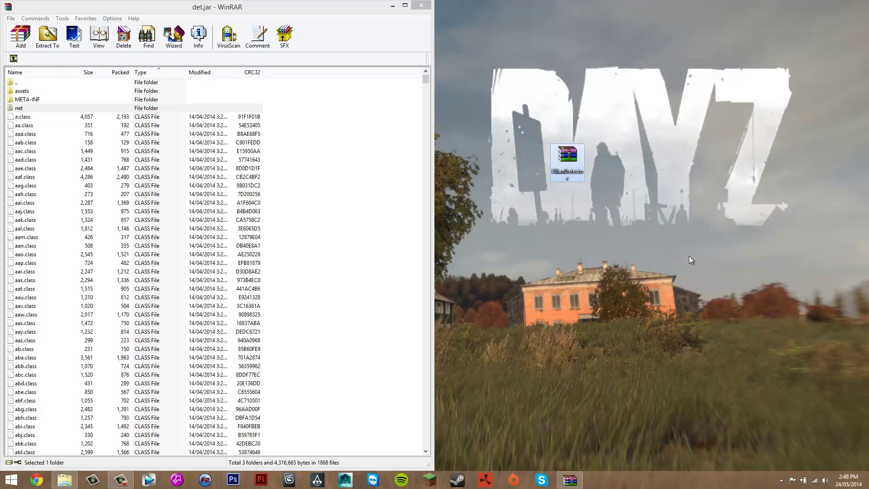
right_click(573, 161)
mouse_move(628, 221)
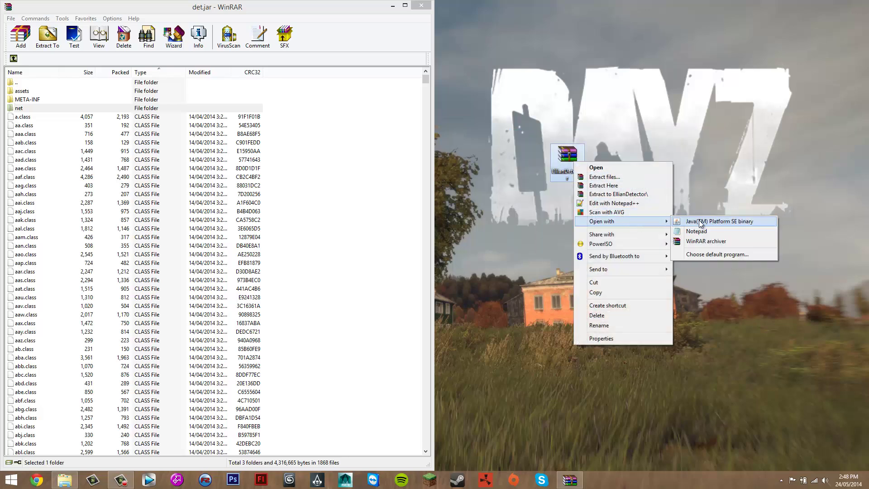
left_click(696, 254)
left_click(381, 274)
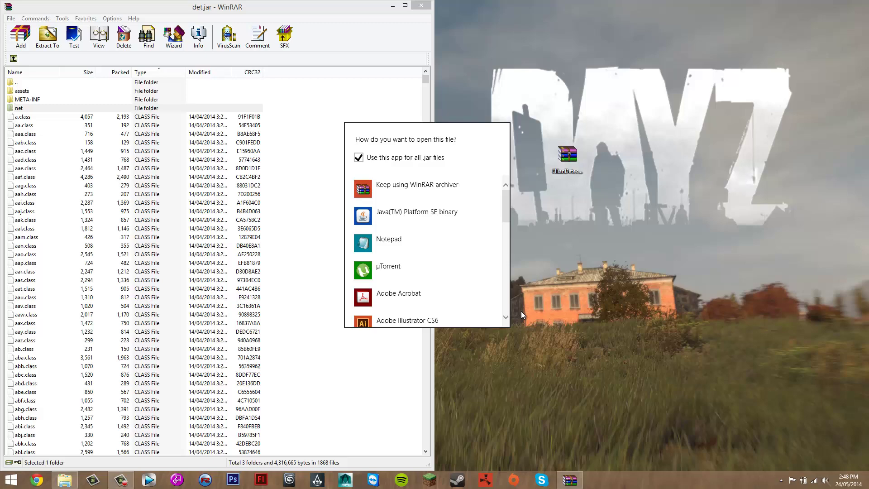
left_click(373, 189)
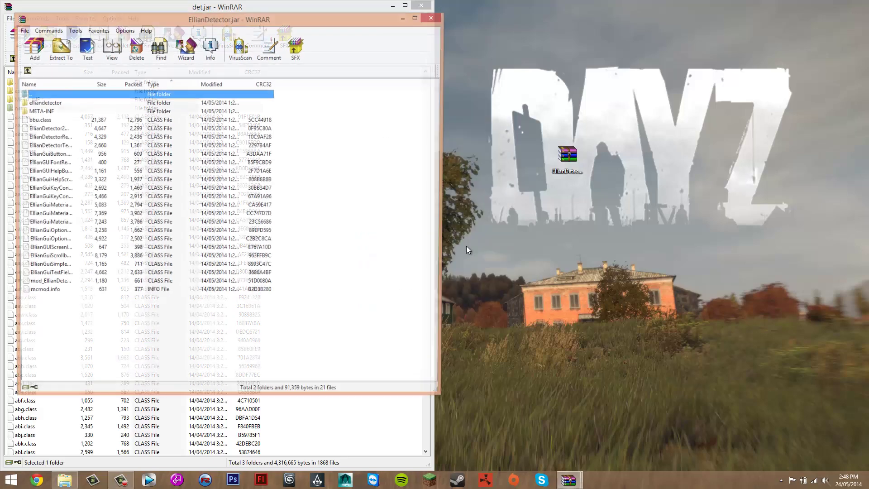
left_click_drag(206, 18, 862, 188)
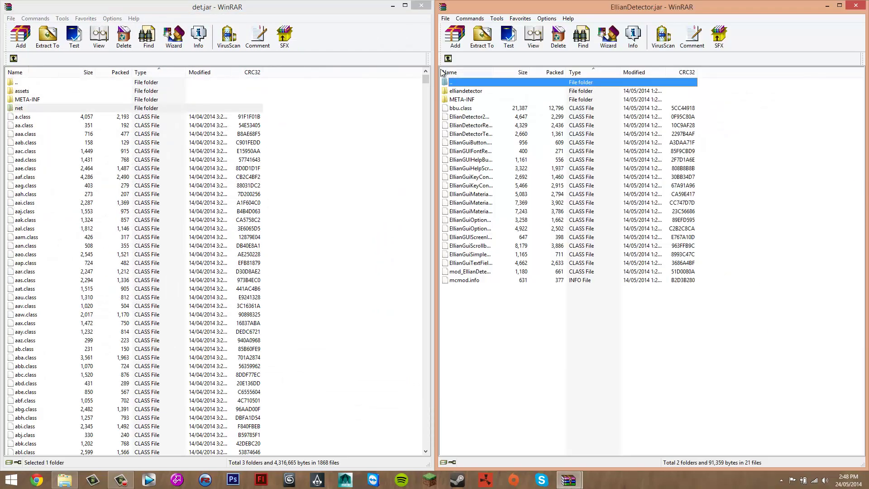
left_click_drag(795, 330, 494, 358)
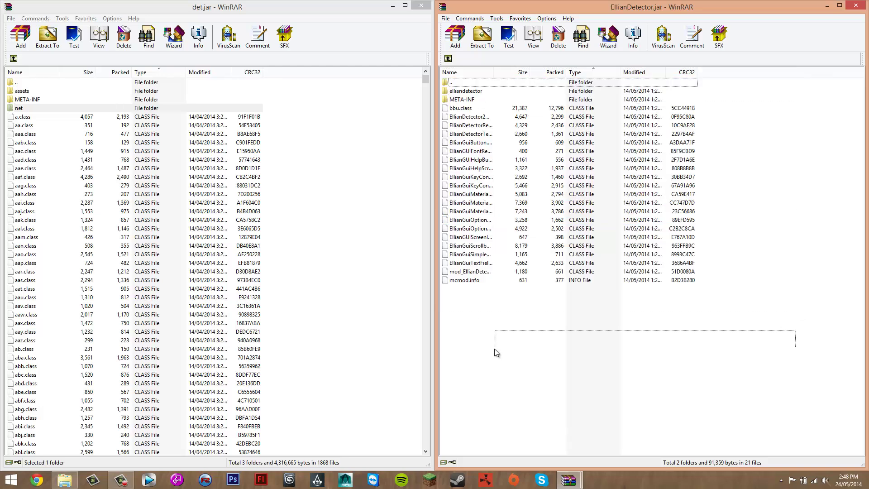
- Delete the META-INF folder from the det.jar archive and confirm the deletion
left_click(125, 220)
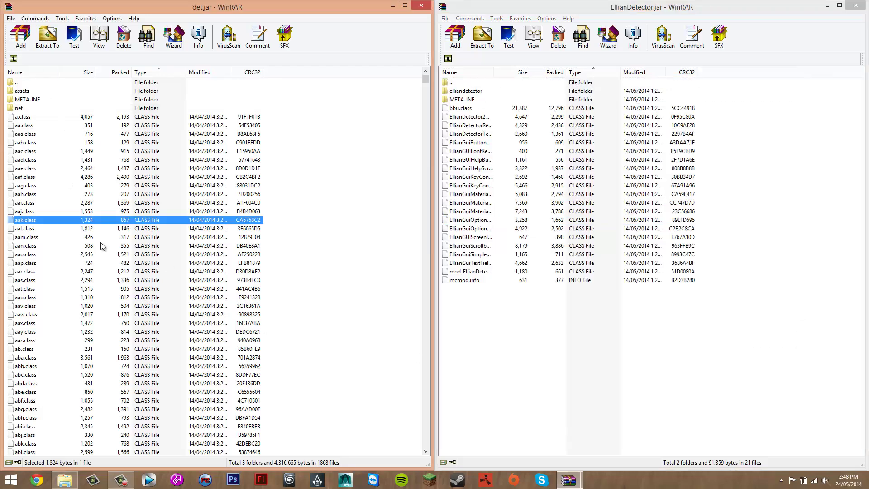
left_click_drag(144, 4, 0, 86)
right_click(42, 101)
left_click(37, 99)
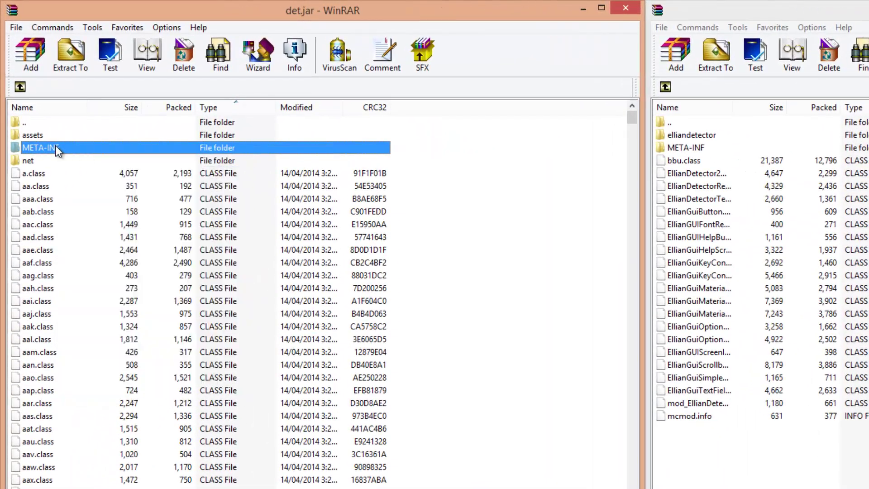
right_click(69, 147)
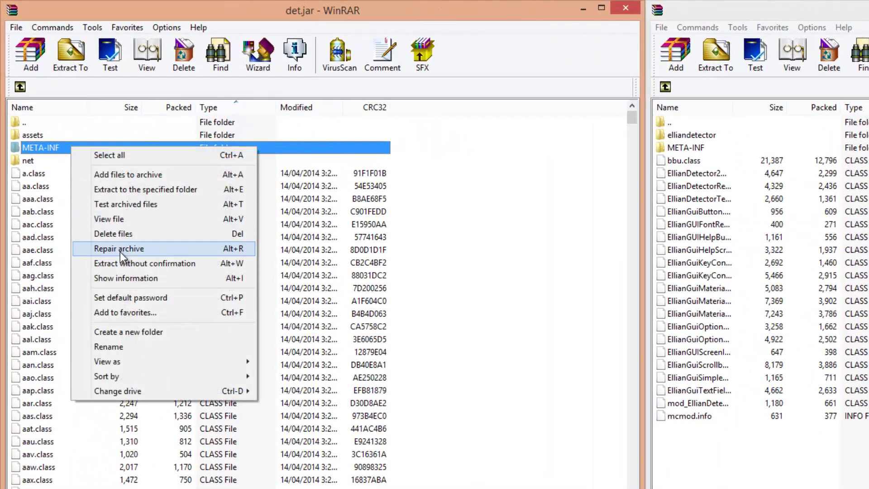
left_click(131, 236)
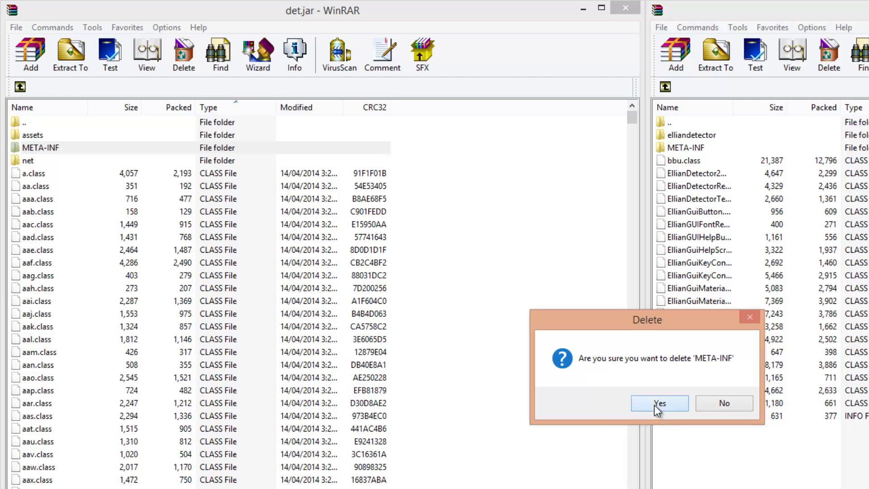
left_click(653, 404)
- Move the det.jar archive window aside and close the det folder window behind it
left_click_drag(421, 10, 489, 125)
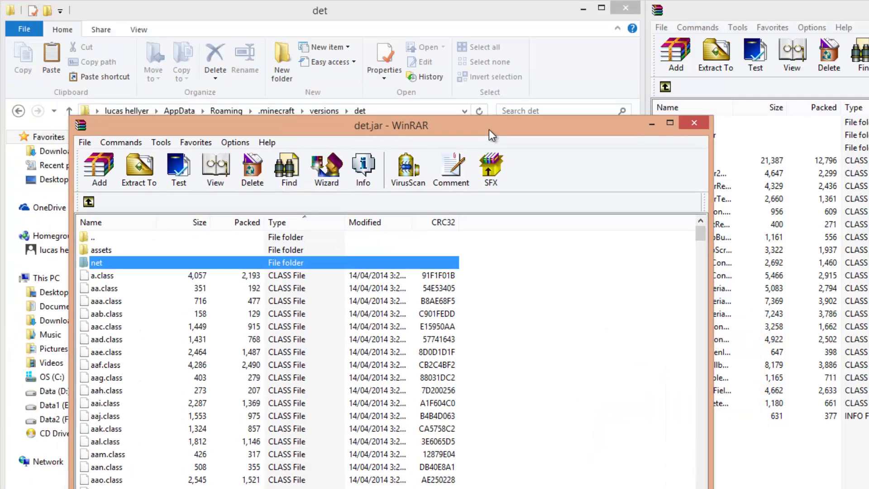
left_click(411, 17)
left_click(624, 7)
left_click(625, 8)
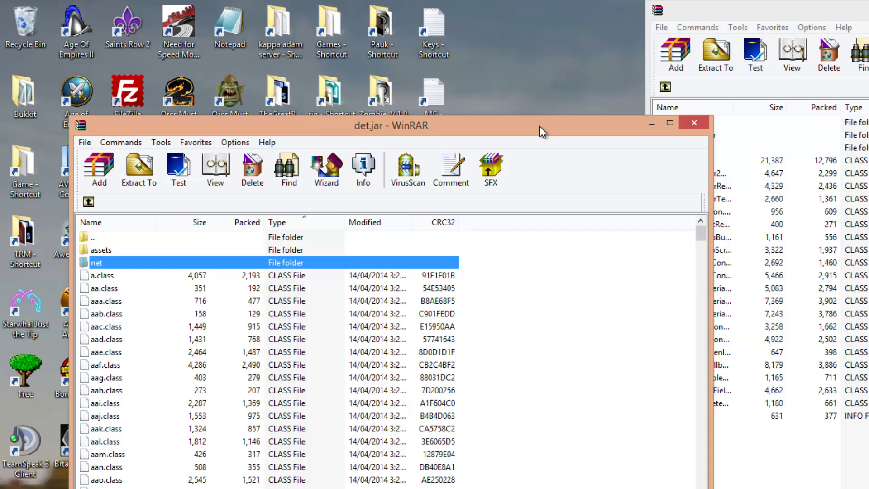
- Dock the det.jar window beside EllianDetector.jar and add all of the EllianDetector.jar contents to det.jar with the default archive settings
left_click_drag(541, 132, 474, 16)
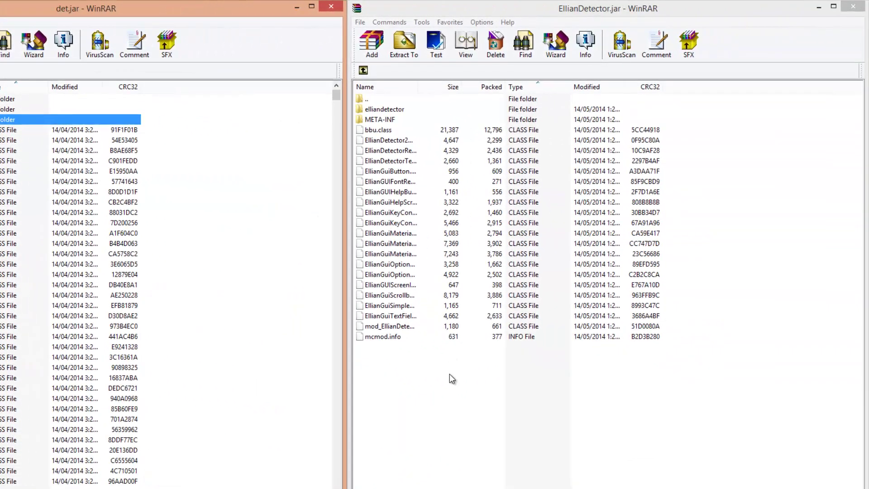
left_click(492, 385)
left_click(371, 171)
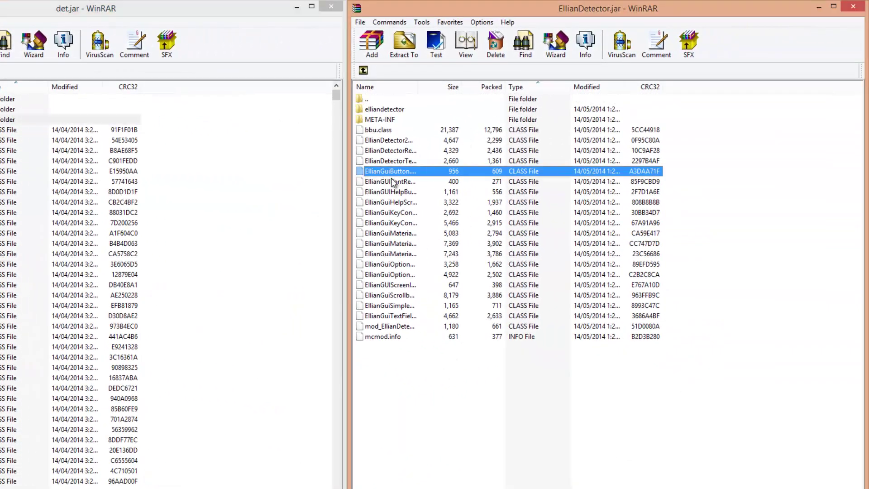
left_click(393, 233)
key("ctrl+a")
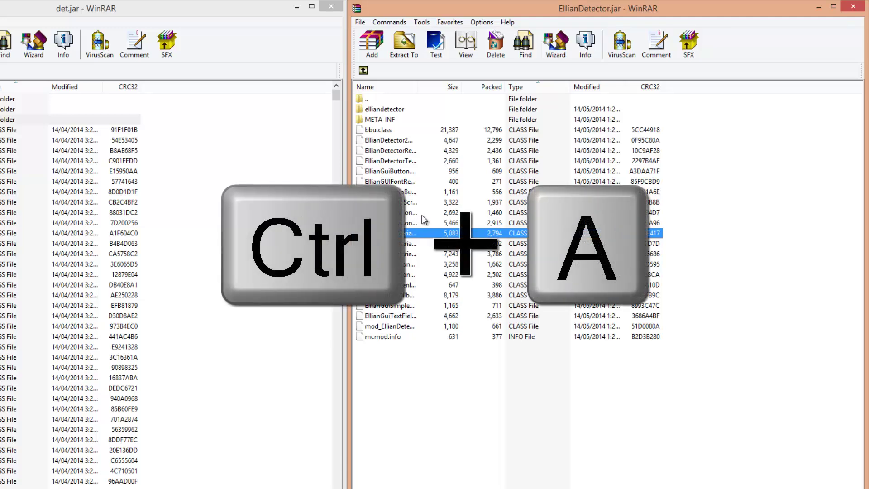
key("ctrl+a")
left_click_drag(398, 181, 216, 175)
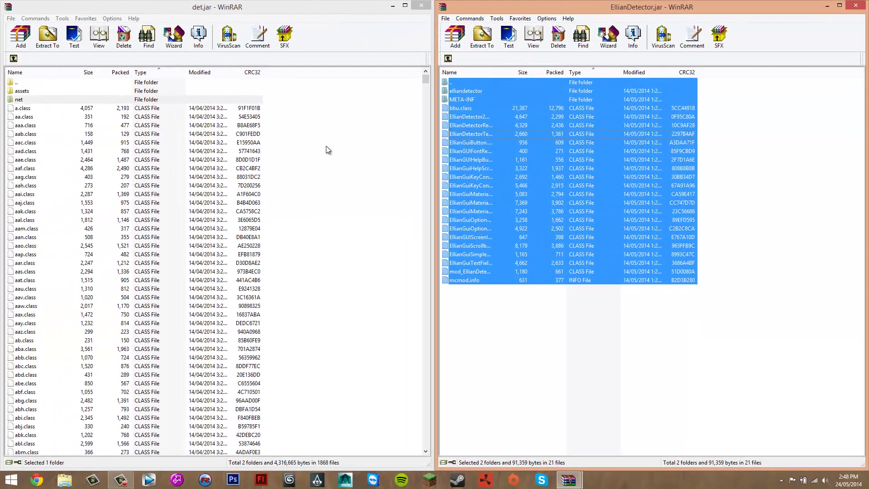
left_click_drag(325, 146, 326, 146)
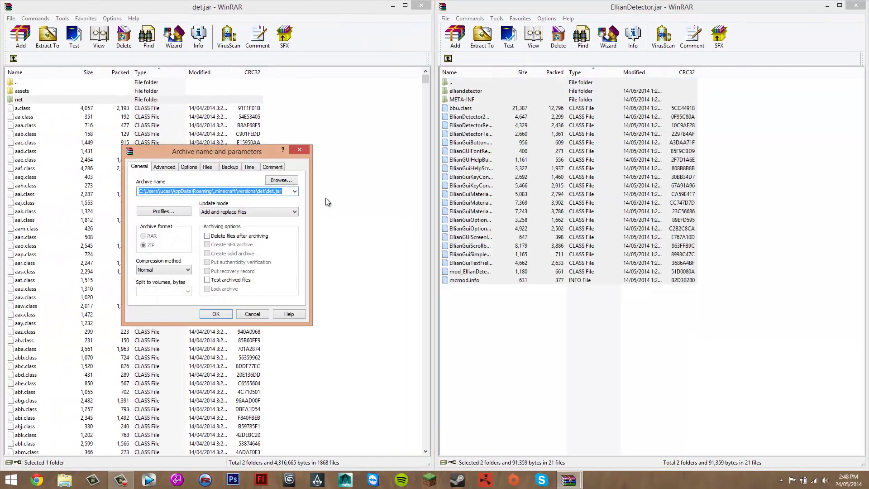
left_click(222, 317)
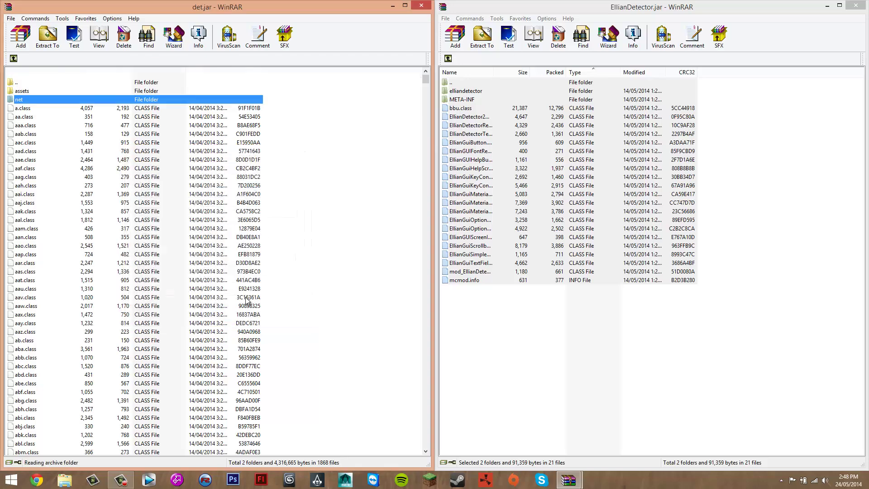
left_click_drag(34, 8, 0, 47)
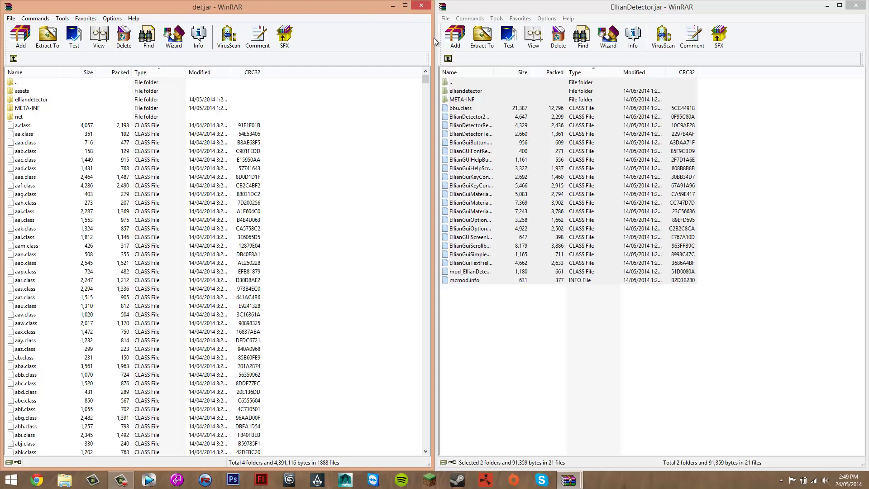
- Close both WinRAR archive windows and switch to the Minecraft Launcher
left_click(421, 6)
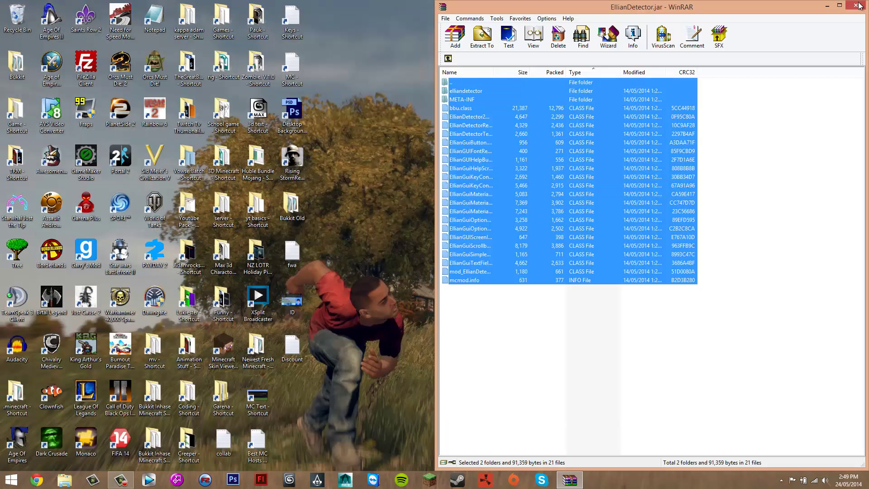
key("alt+F4")
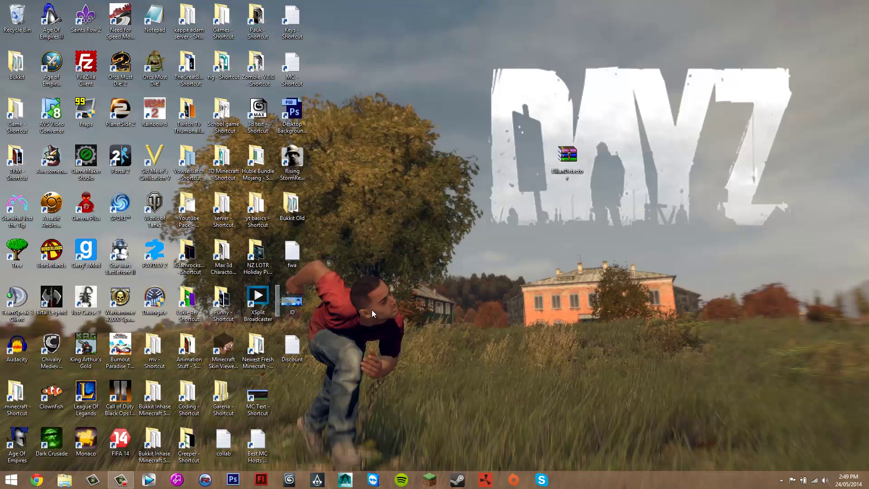
left_click(428, 482)
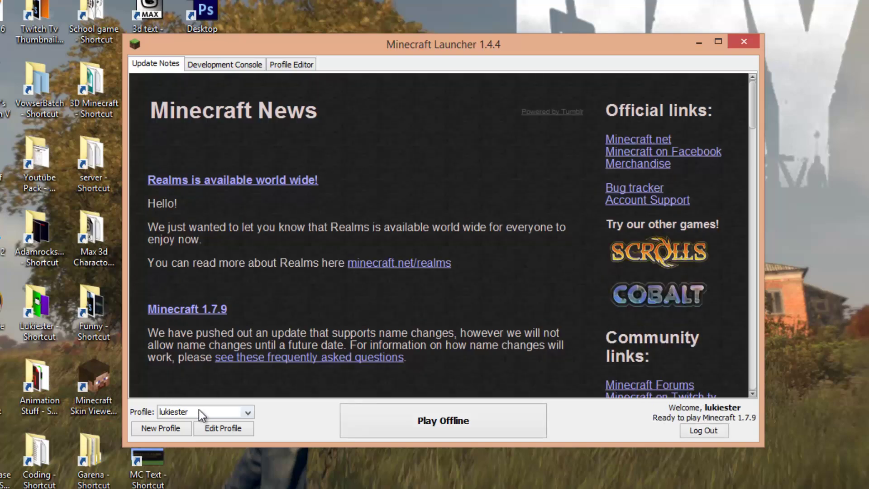
- Check which profiles the launcher's profile list offers, keeping the existing one selected
left_click(199, 409)
left_click(213, 412)
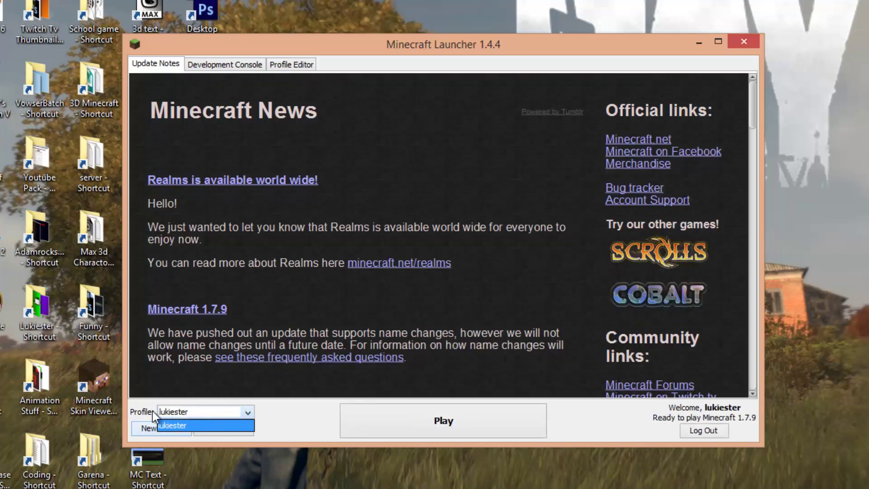
left_click(175, 425)
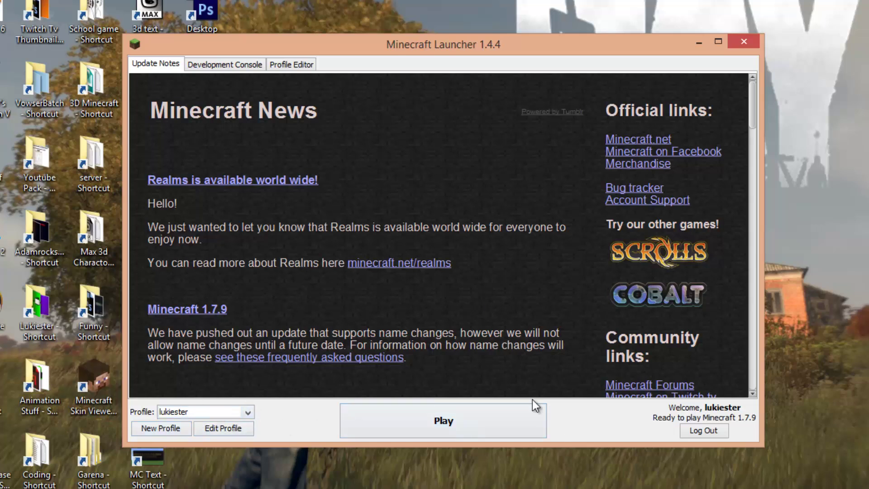
left_click(185, 412)
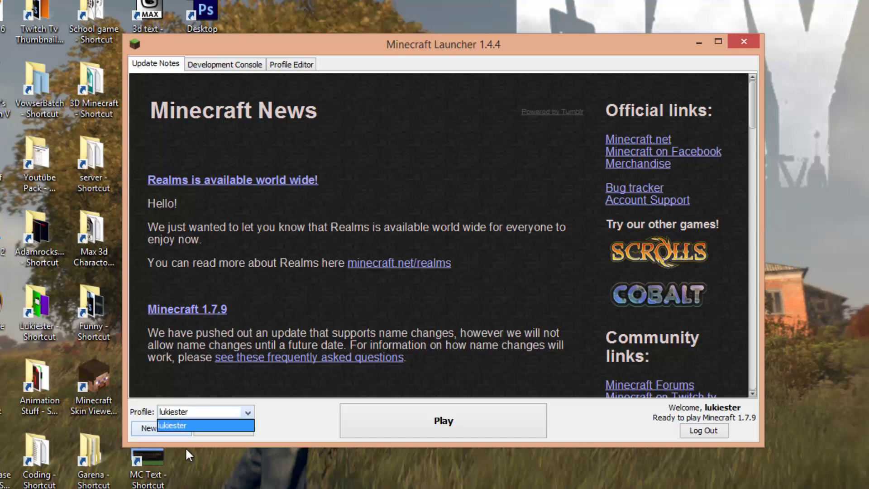
left_click(281, 405)
left_click(250, 414)
left_click(245, 417)
left_click(243, 417)
left_click(161, 420)
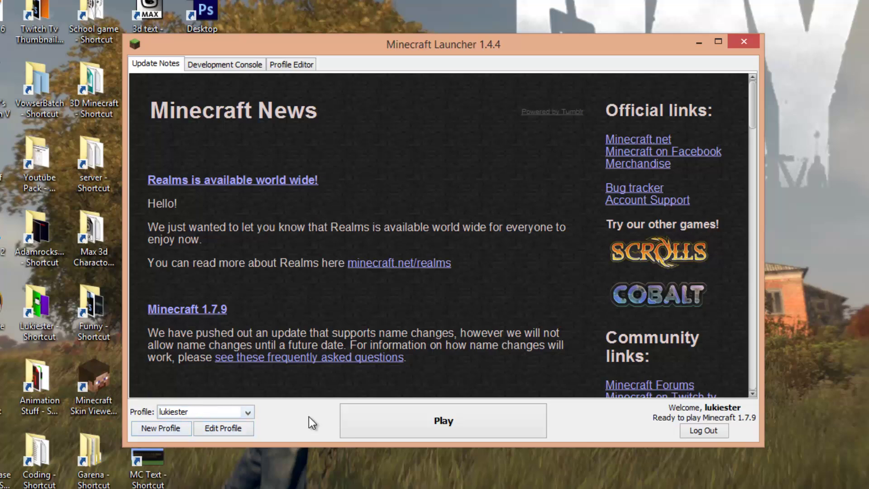
left_click(204, 413)
left_click(236, 423)
- Open the existing profile for editing, pick Use Latest Version as its game version and save the profile
left_click(220, 428)
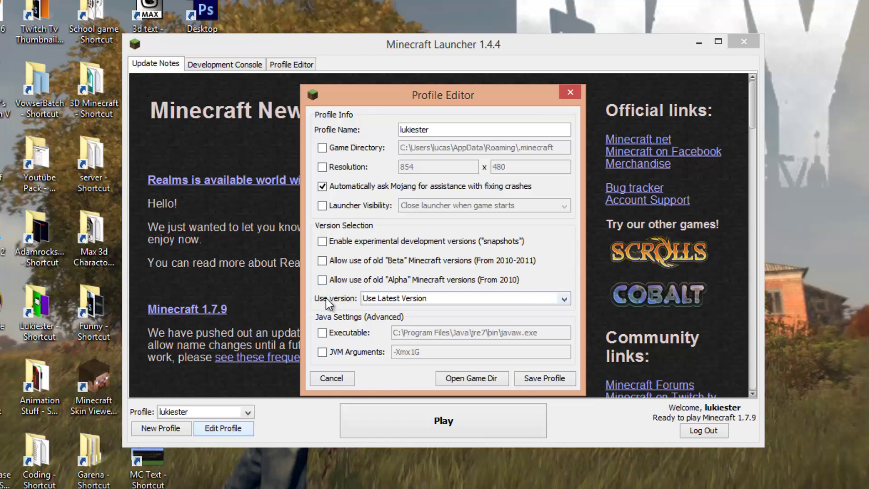
left_click(564, 299)
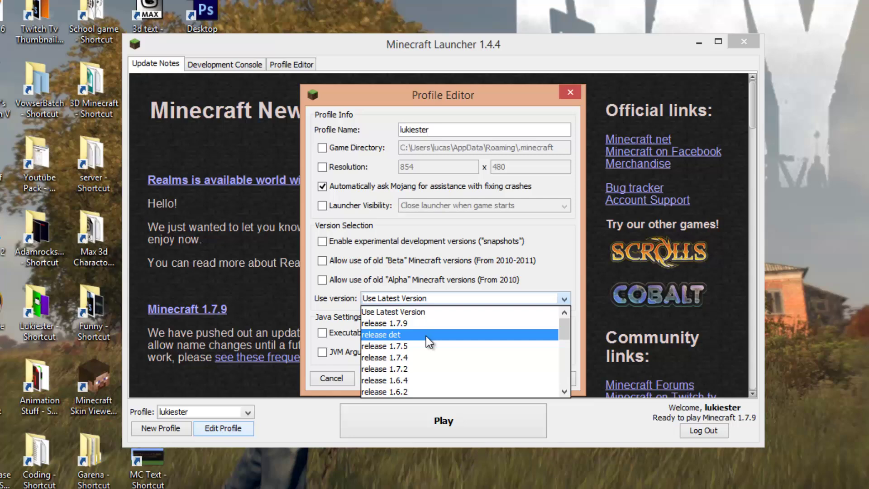
left_click(421, 312)
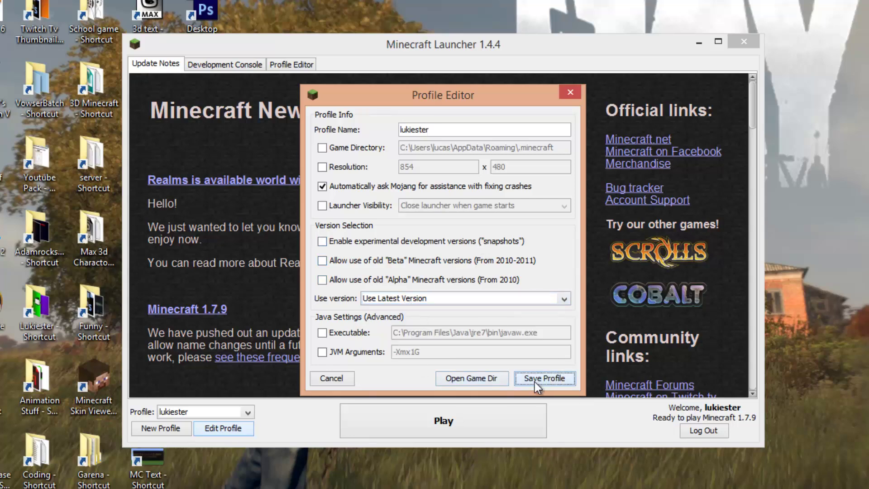
left_click(550, 378)
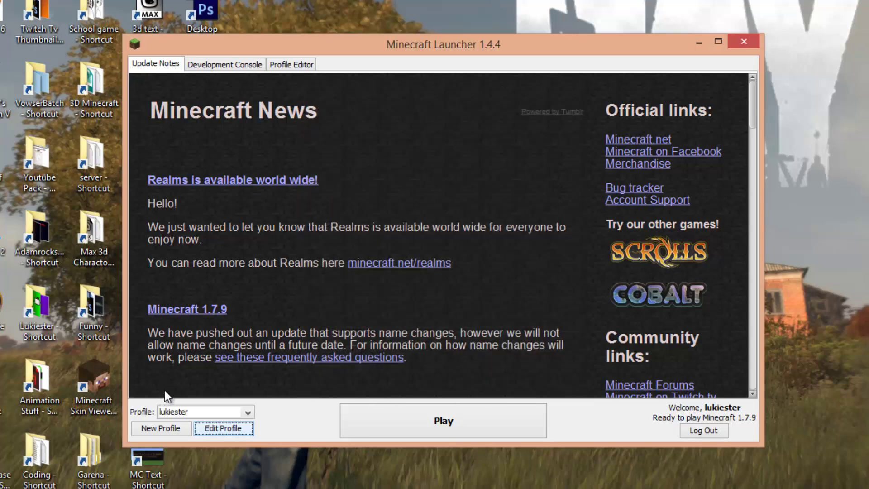
- Create and save a new launcher profile named detect that uses the version release det
left_click(164, 428)
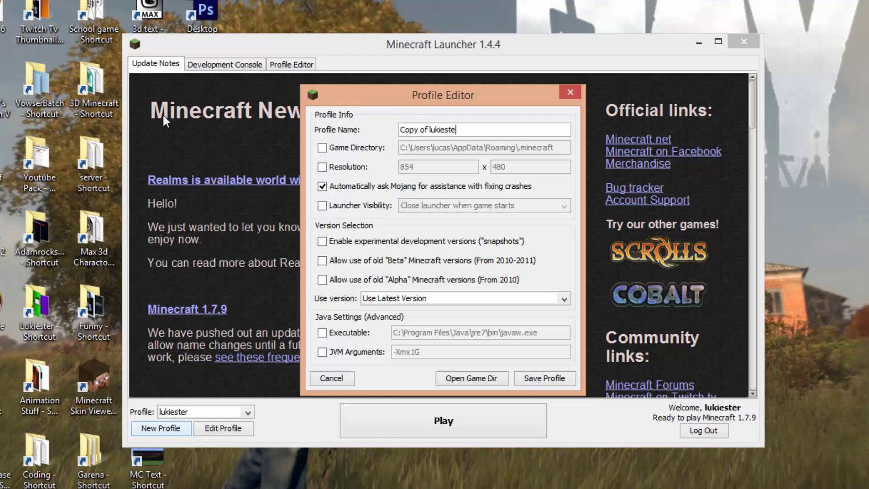
key("BackSpace")
key("BackSpace")
key("BackSpace")
key("BackSpace")
key("BackSpace")
key("BackSpace")
key("BackSpace")
key("BackSpace")
key("BackSpace")
key("BackSpace")
key("BackSpace")
key("BackSpace")
key("BackSpace")
key("BackSpace")
type("det")
left_click(562, 299)
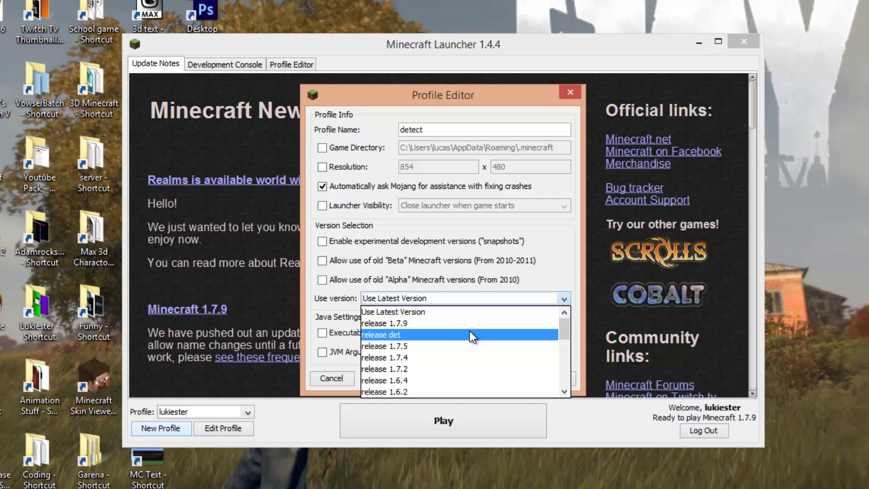
left_click(393, 330)
left_click(550, 380)
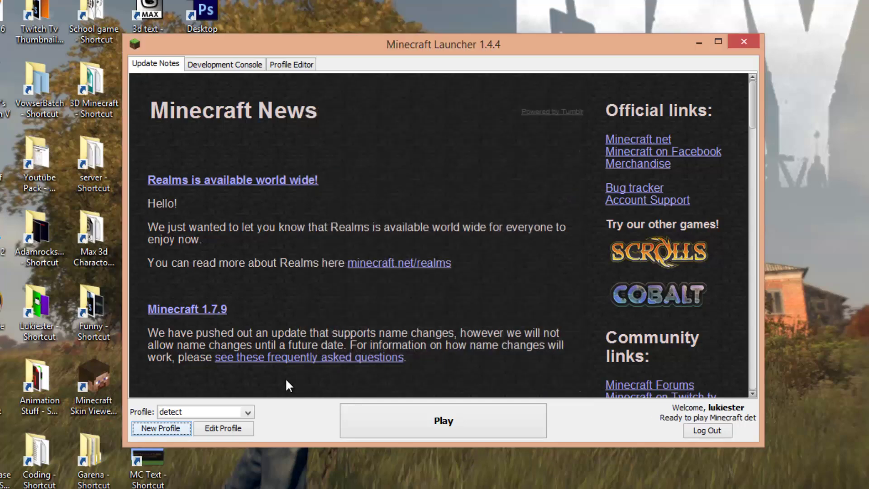
- Switch the launcher to the original profile and back to the detect profile
left_click(194, 410)
left_click(186, 437)
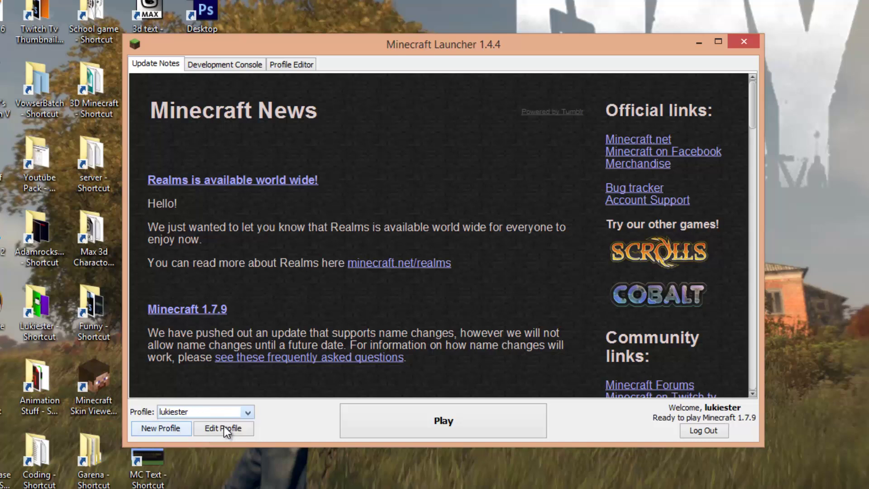
left_click(241, 412)
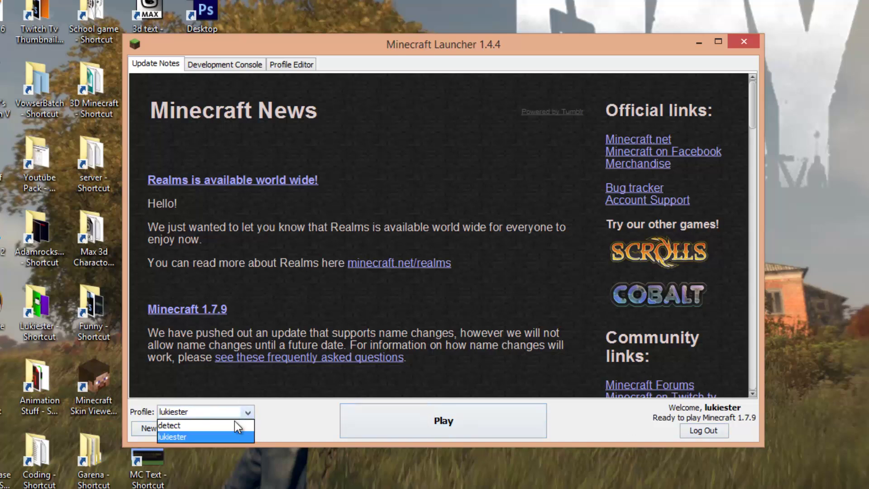
left_click(213, 435)
left_click(209, 413)
left_click(203, 425)
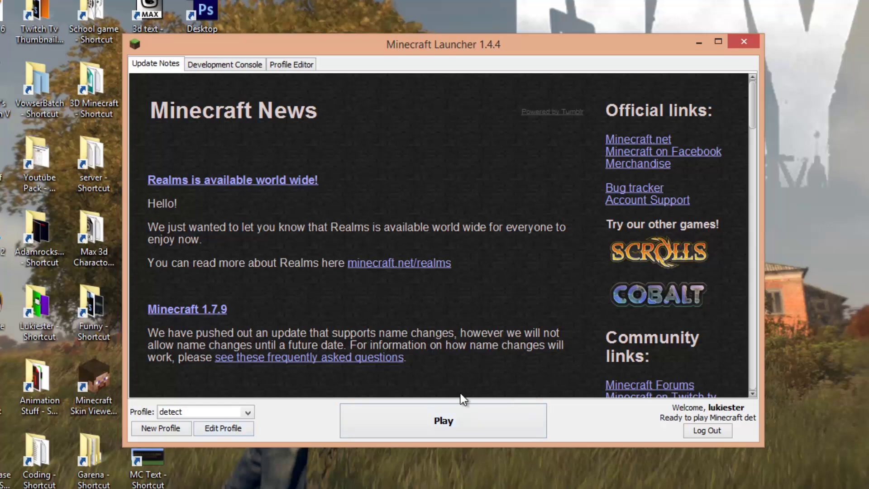
- Launch Minecraft with the detect profile and delete the EllianDetector archive from the desktop, moving the game window out of the way meanwhile
left_click(425, 425)
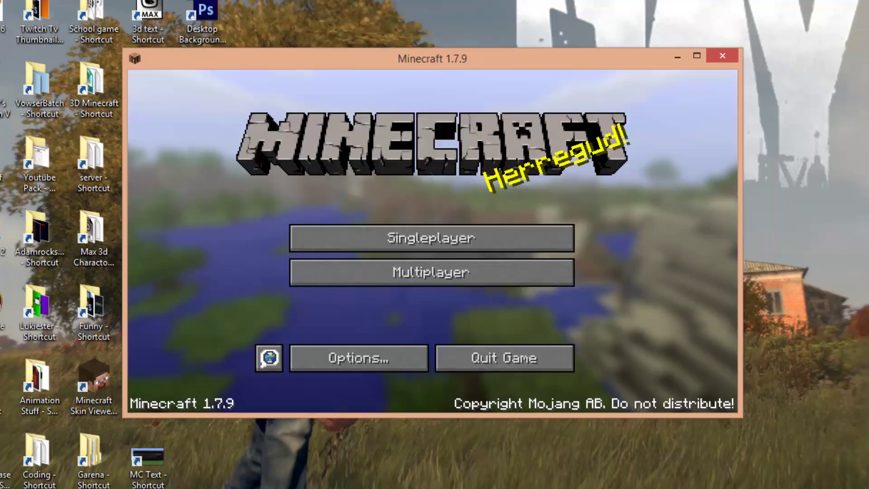
left_click_drag(530, 64, 259, 64)
right_click(625, 72)
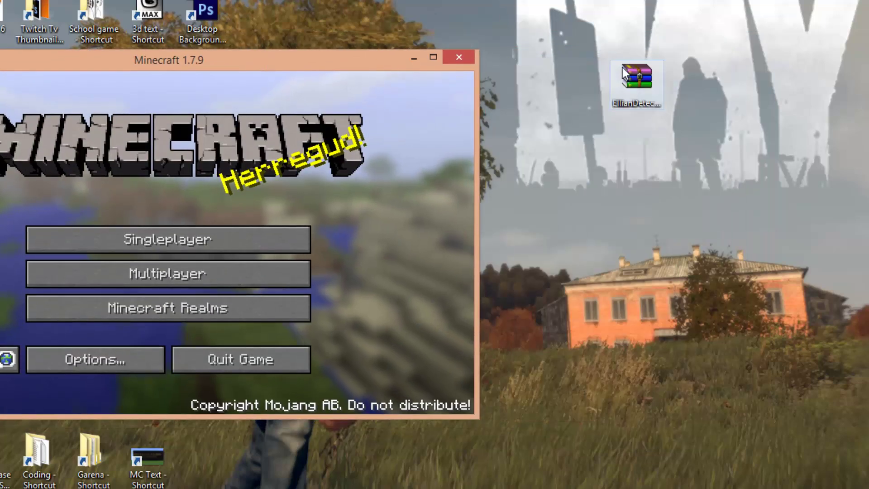
left_click(659, 314)
left_click_drag(398, 53, 674, 37)
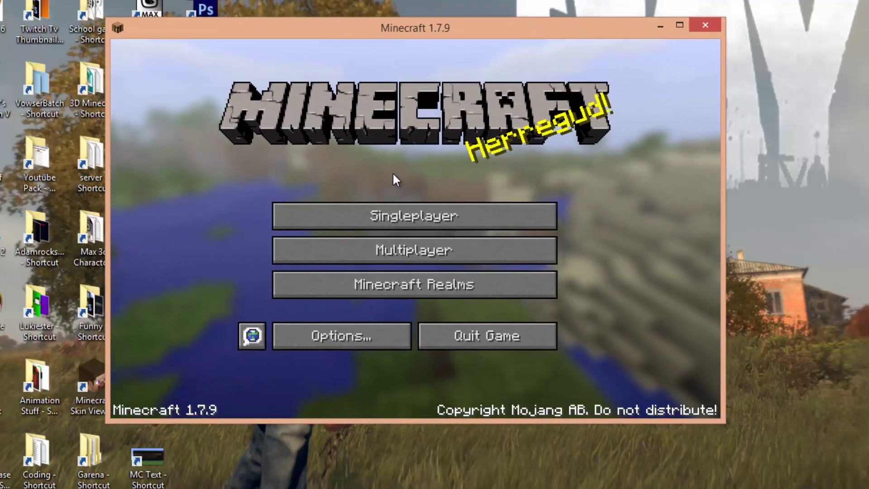
- Create a singleplayer Survival world named New World and walk around in it
left_click(370, 222)
left_click(469, 369)
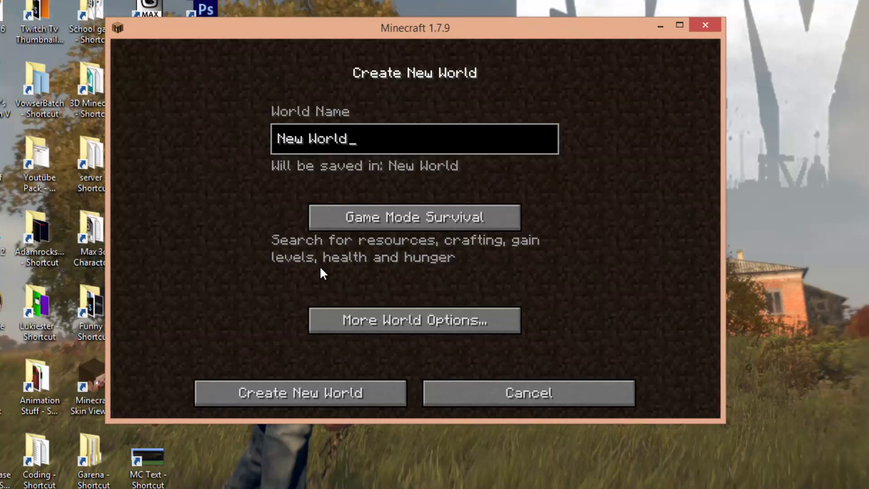
left_click(319, 388)
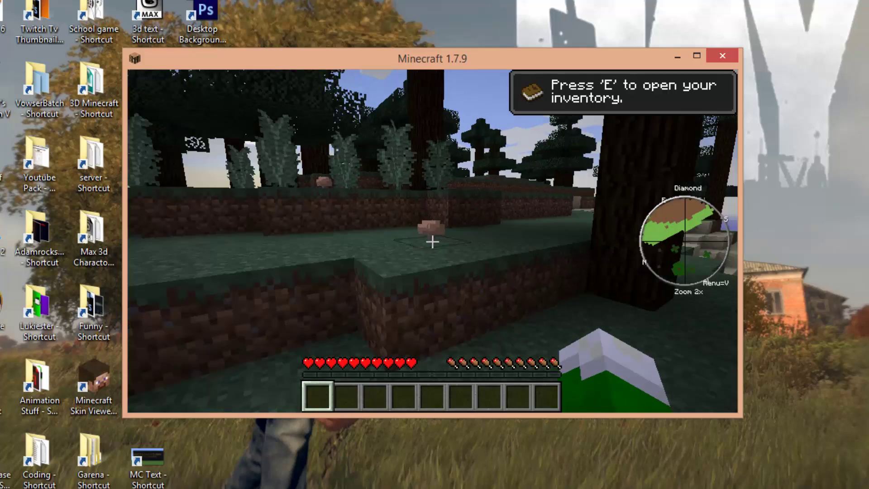
key("w")
key("space")
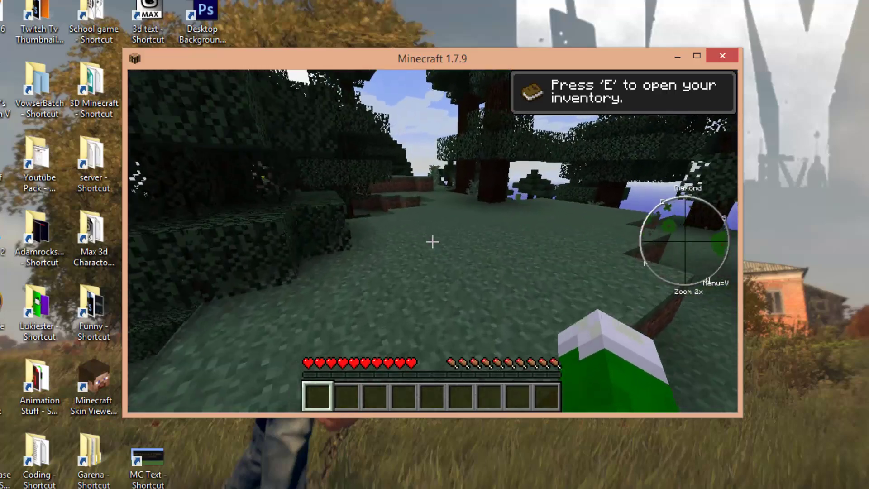
- Turn the game's master volume all the way down in the music and sound options and return to the world
key("Escape")
left_click(362, 283)
left_click(316, 249)
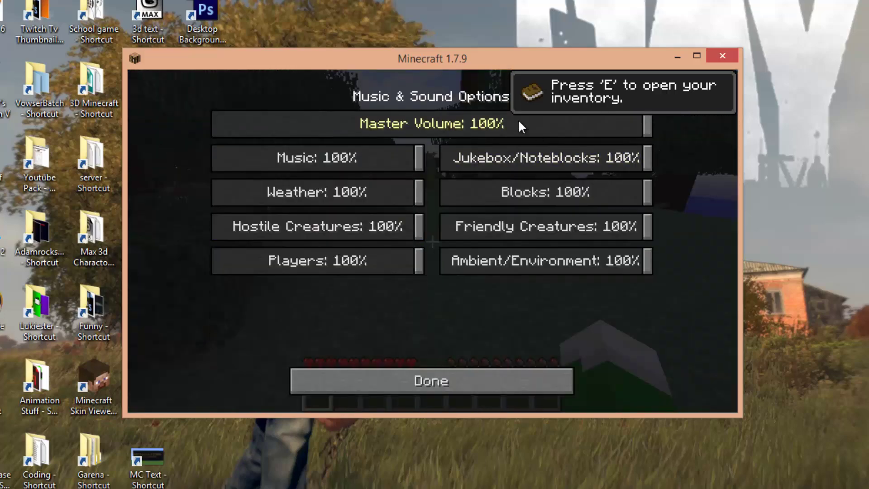
left_click_drag(520, 127, 213, 124)
key("Escape")
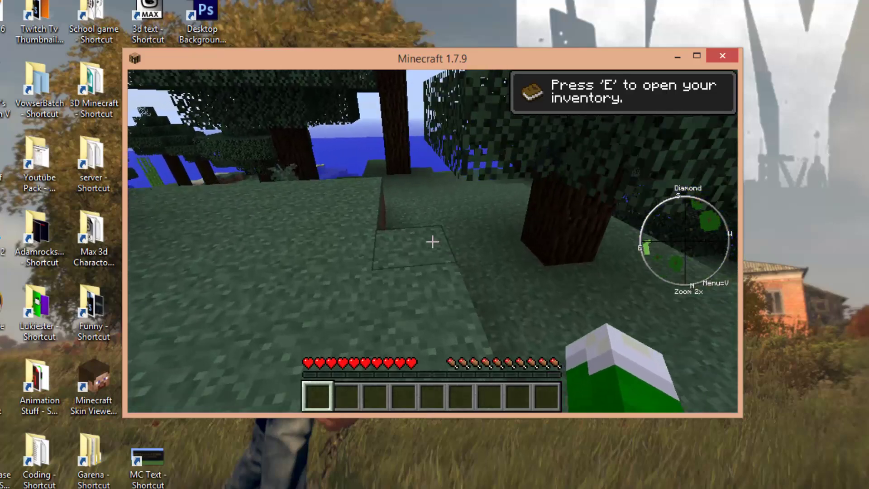
- Set Diamond and Iron to OFF in the Material Detector's materials list, and walk on in the world
key("v")
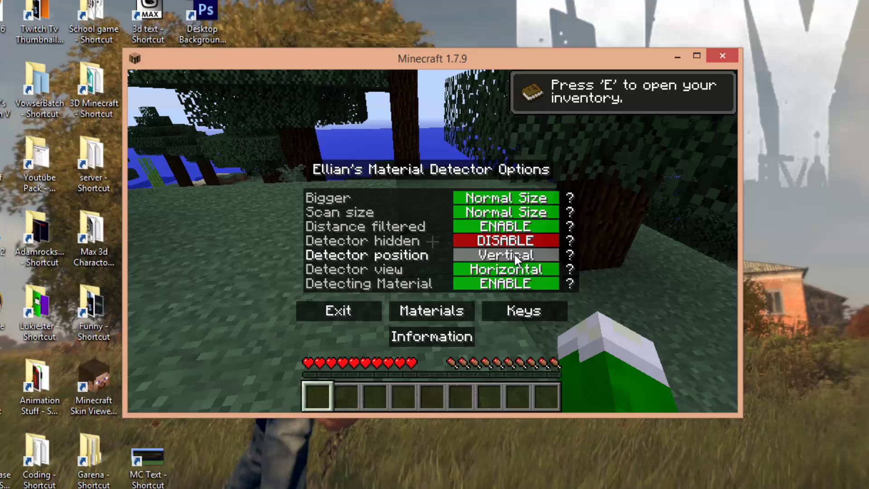
left_click(430, 311)
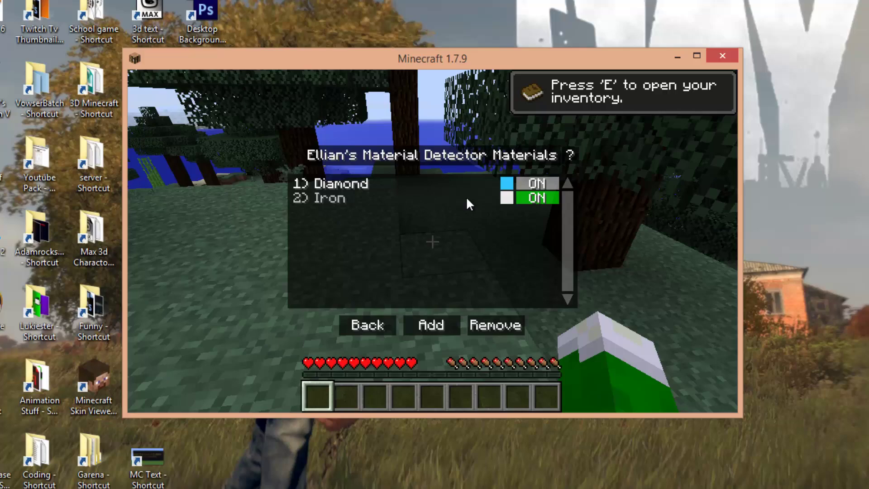
left_click(543, 202)
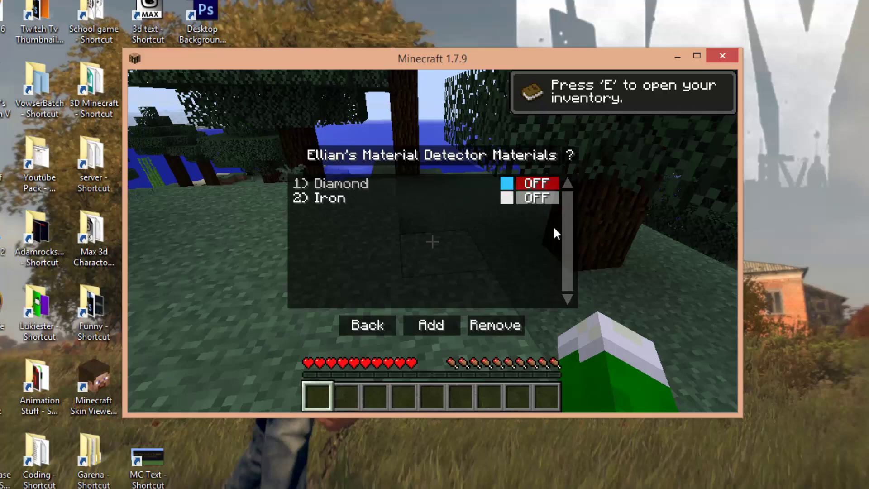
key("Escape")
key("w")
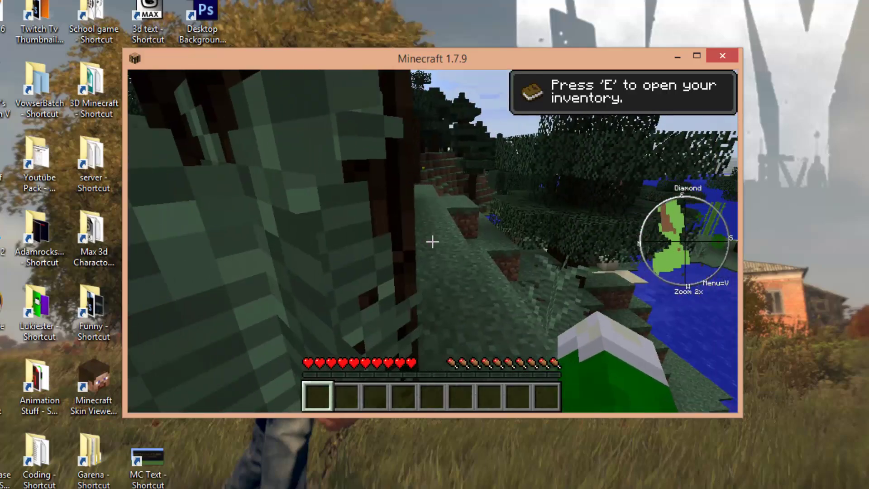
- Set Iron and Diamond to ON in the Material Detector's materials list
key("v")
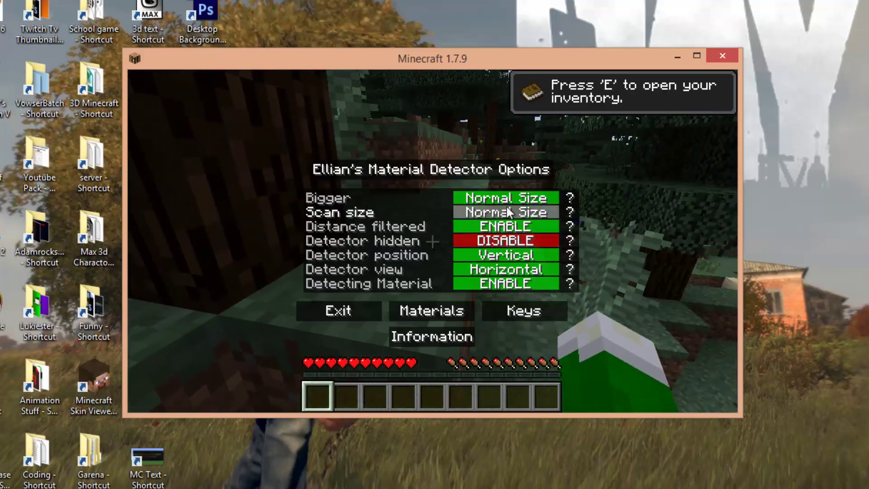
left_click(434, 311)
left_click(533, 197)
left_click(536, 183)
- View the Material Detector's Add Material form without adding a material, and leave the detector options to return to the world
left_click(415, 319)
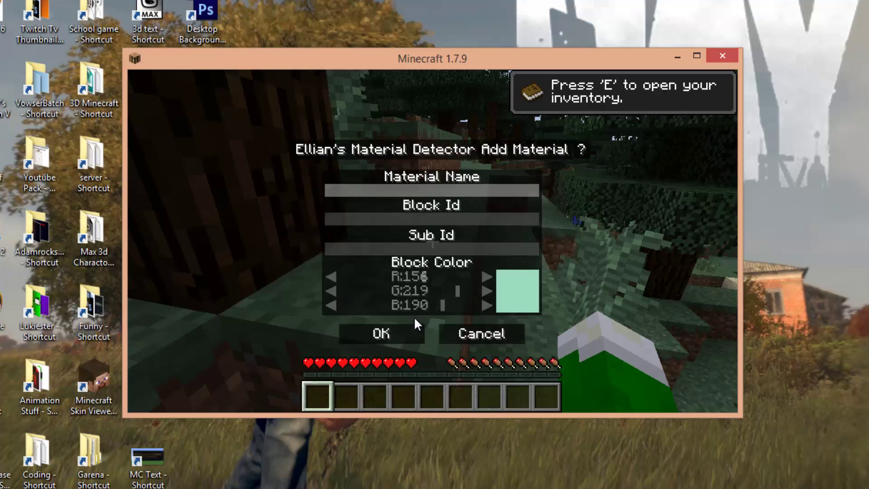
left_click(467, 335)
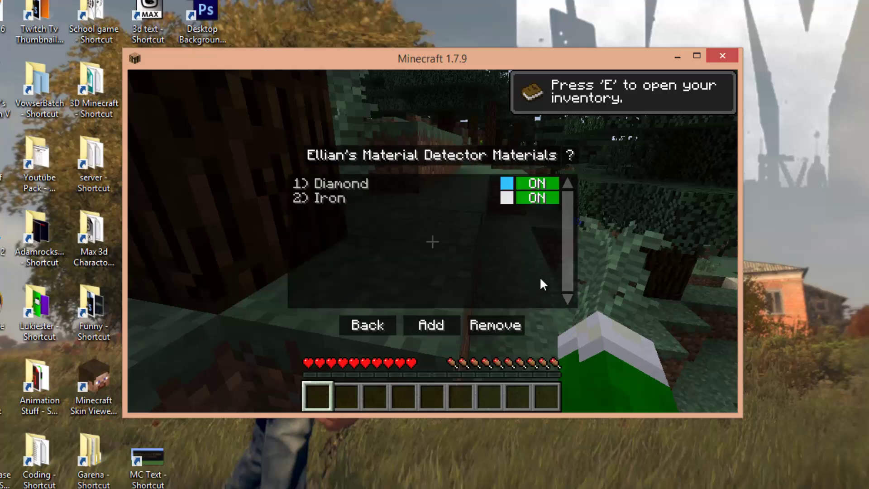
left_click(430, 324)
left_click(398, 331)
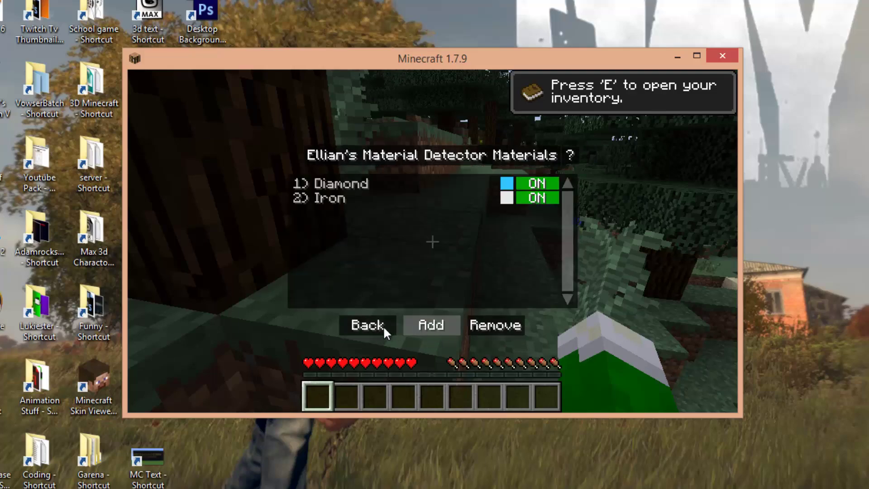
left_click(382, 325)
left_click(354, 316)
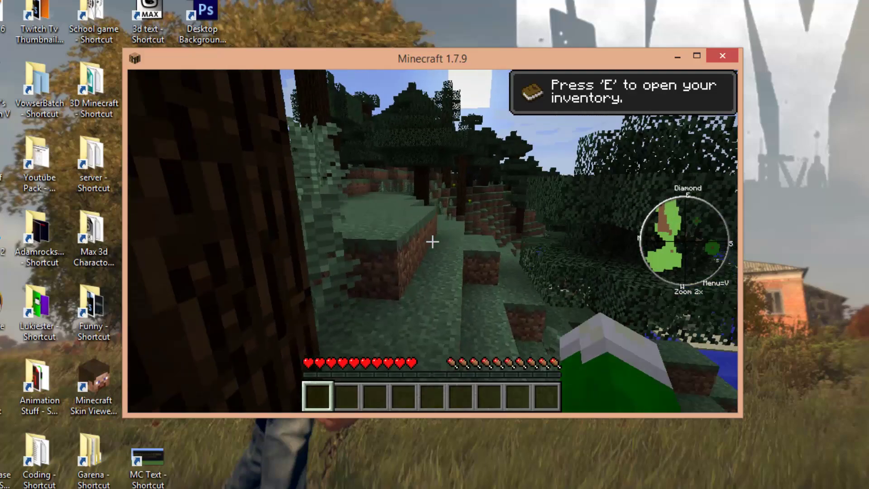
- Walk and jump forward through the forest with the detector radar on, switching the selected hotbar slot along the way
scroll(432, 242, "up", 1)
key("w")
key("space")
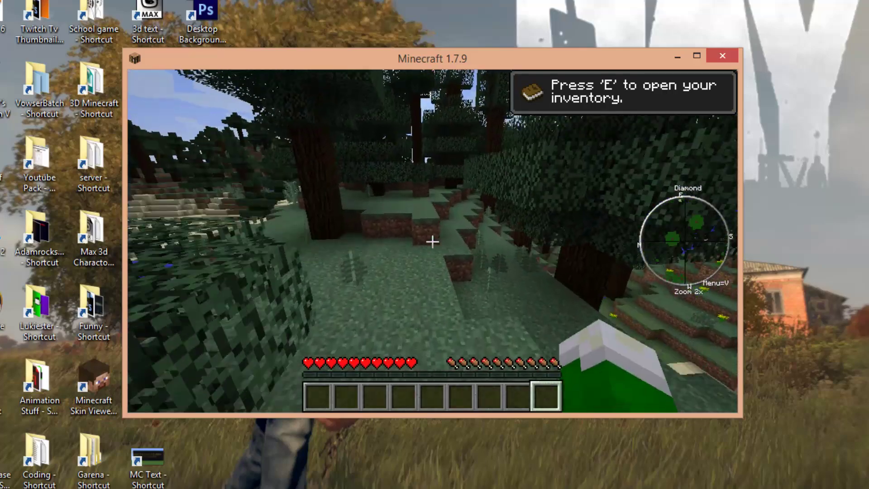
scroll(432, 241, "up", 1)
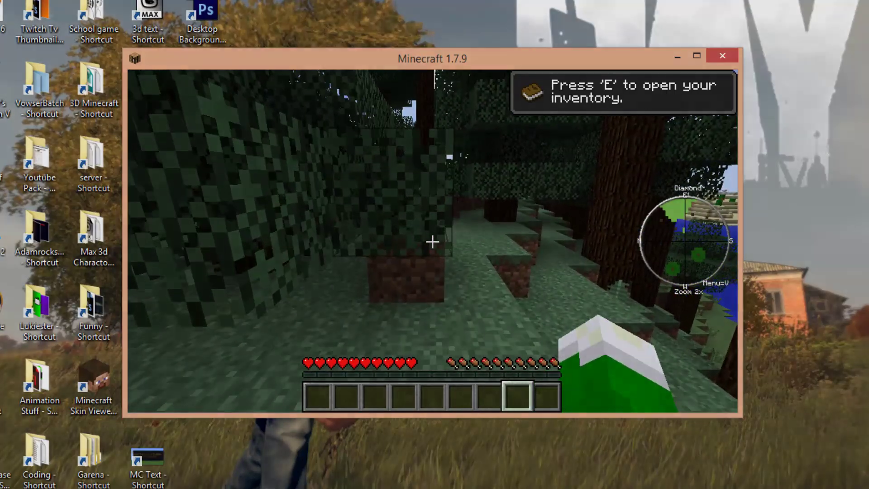